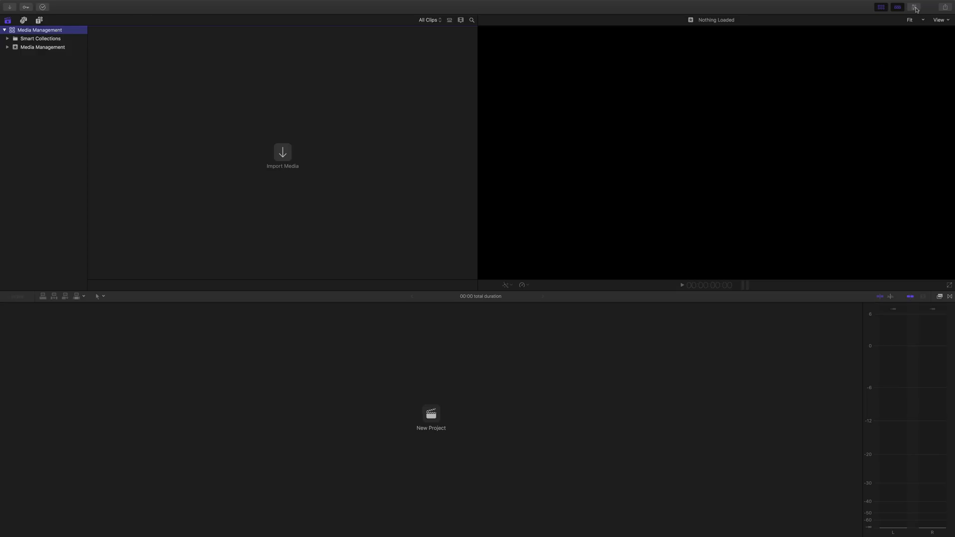
Step: Open Library Properties in the inspector to see media and cache stored In Library (181.2 KB)
left_click(914, 7)
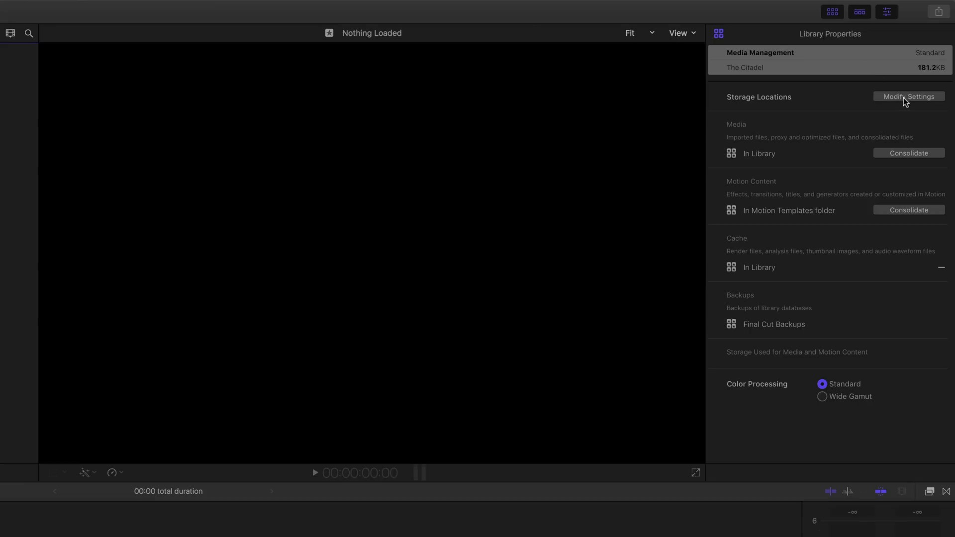
Step: Review storage locations, keeping media In Library, backups in Final Cut Backups, and Motion Content unchanged
left_click(905, 97)
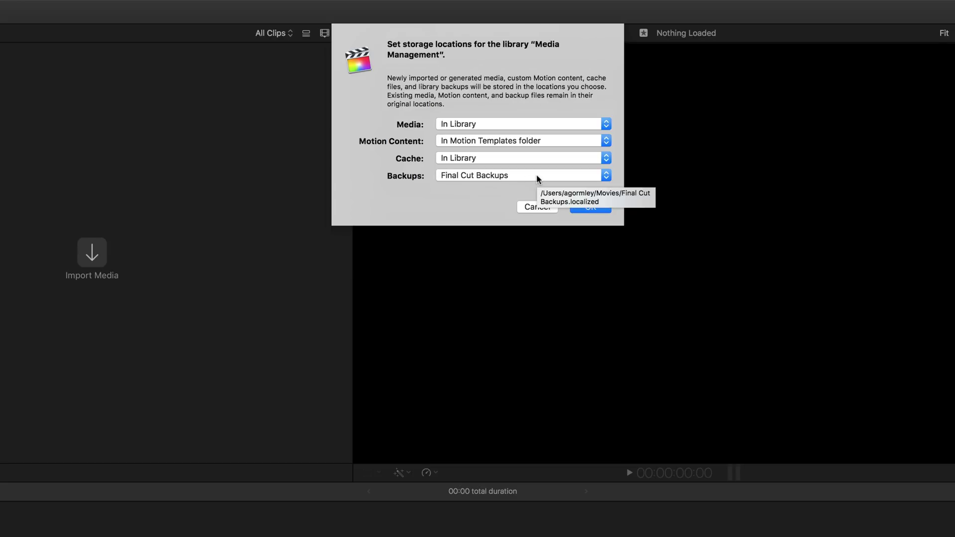
left_click(532, 124)
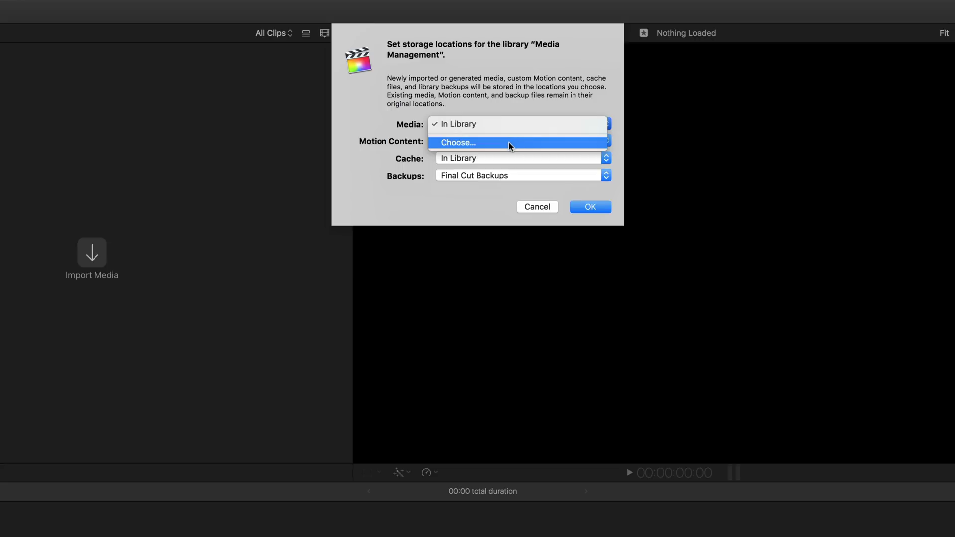
left_click(482, 189)
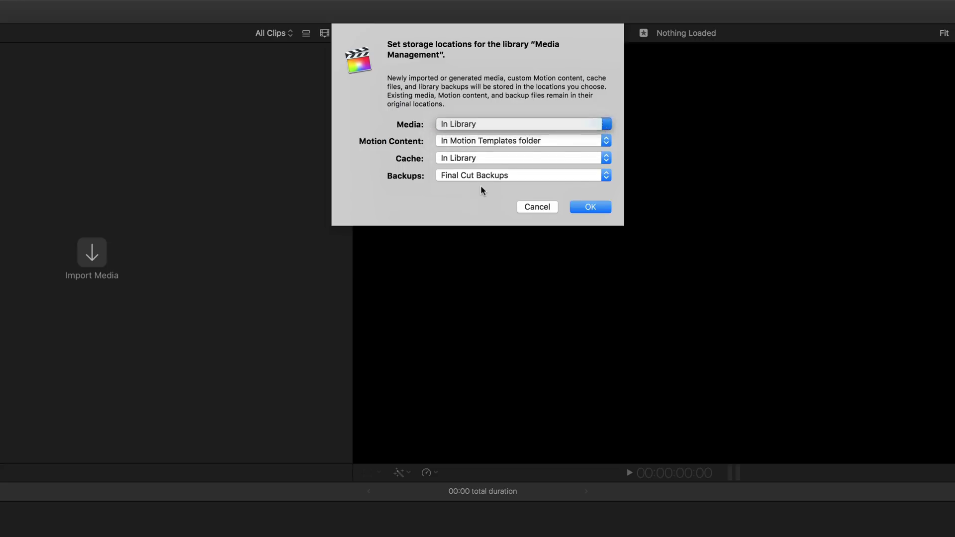
left_click(499, 176)
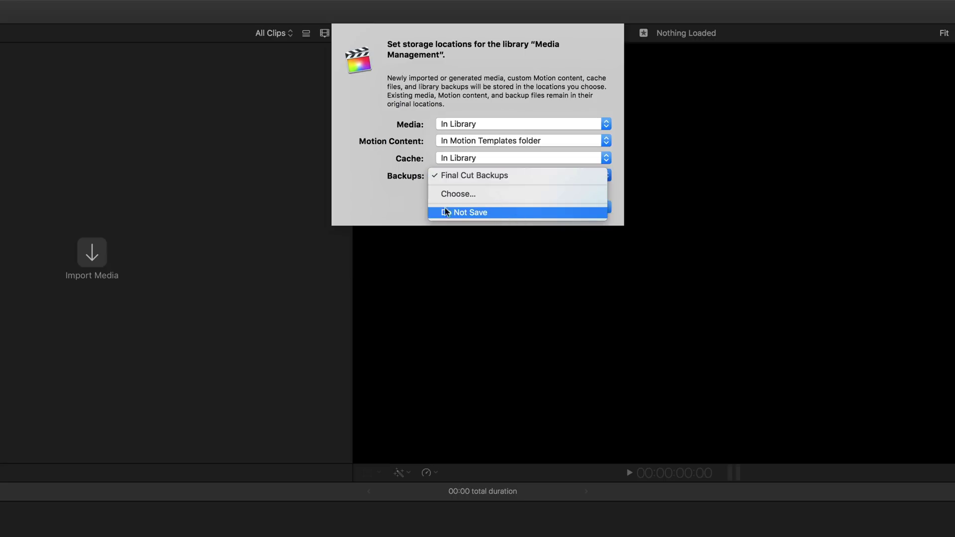
left_click(389, 207)
left_click(519, 140)
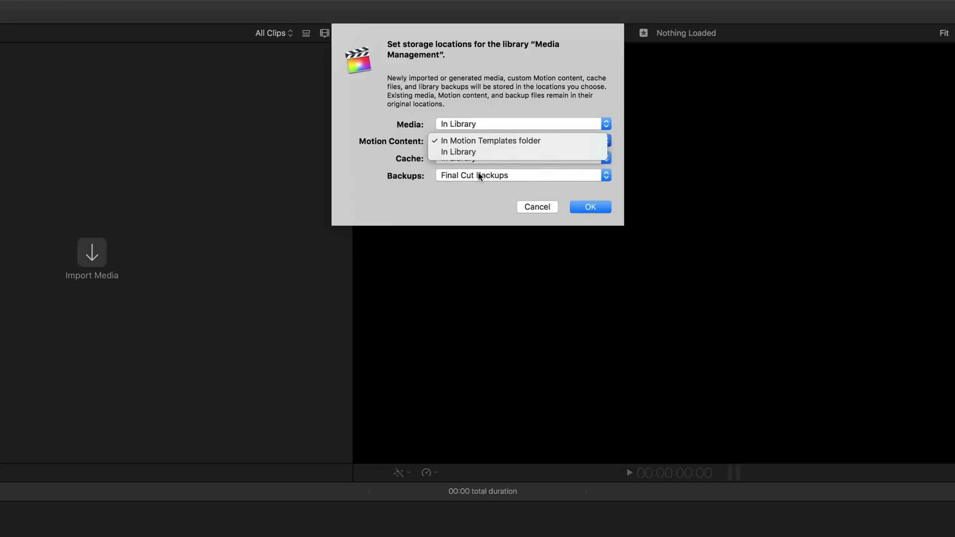
left_click(475, 205)
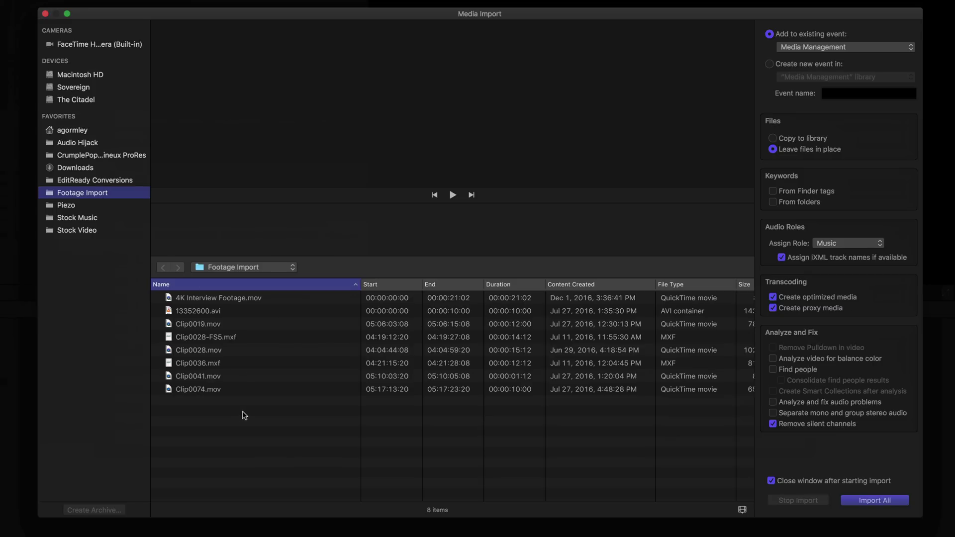
Step: Drag-select all eight Footage Import clips, with optimized and proxy media creation enabled
left_click_drag(244, 415, 201, 299)
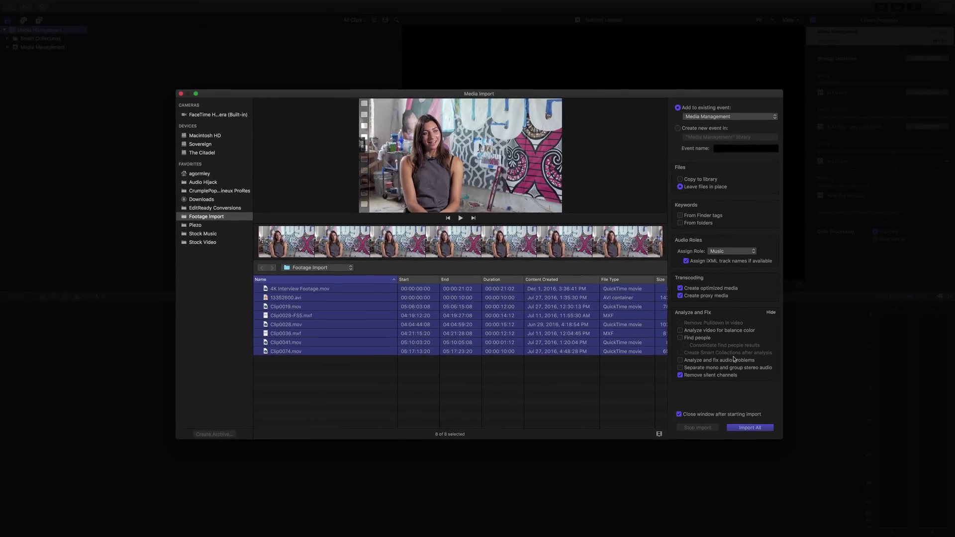
Step: Import all eight clips and watch Background Tasks until transcoding and analysis finish
left_click(752, 427)
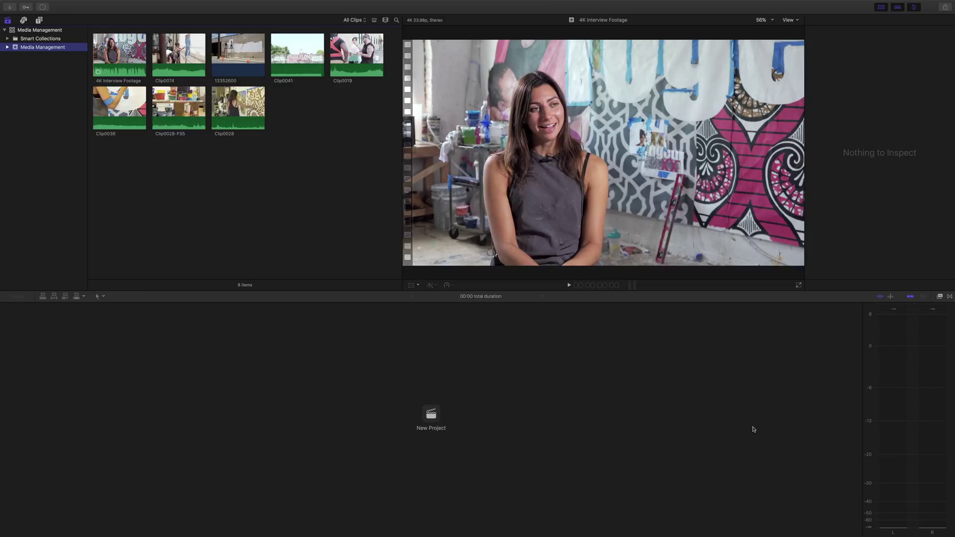
key("super+9")
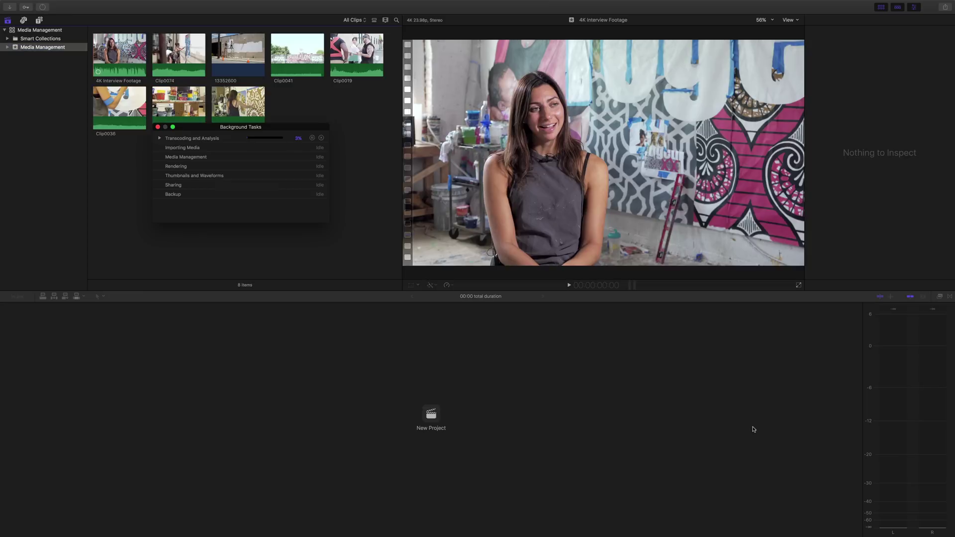
left_click(159, 138)
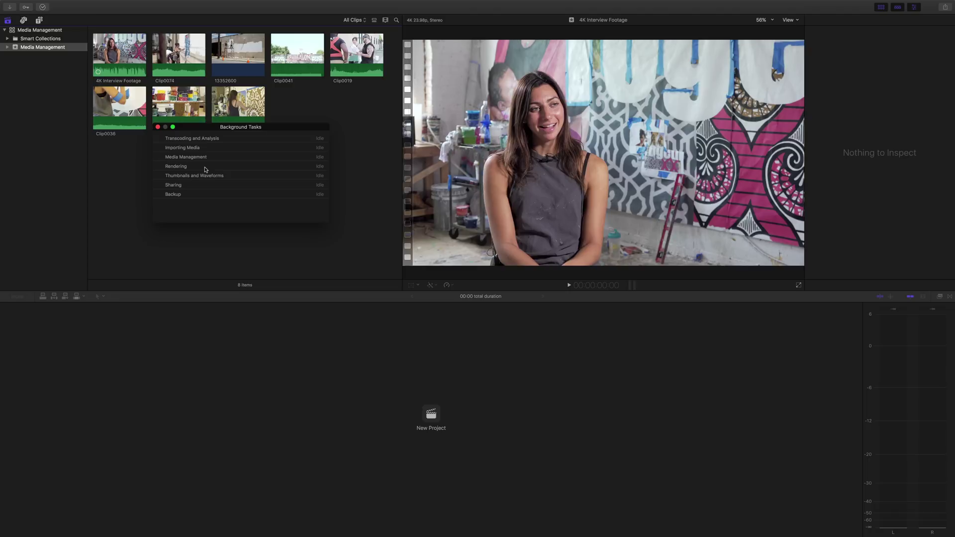
key("super+9")
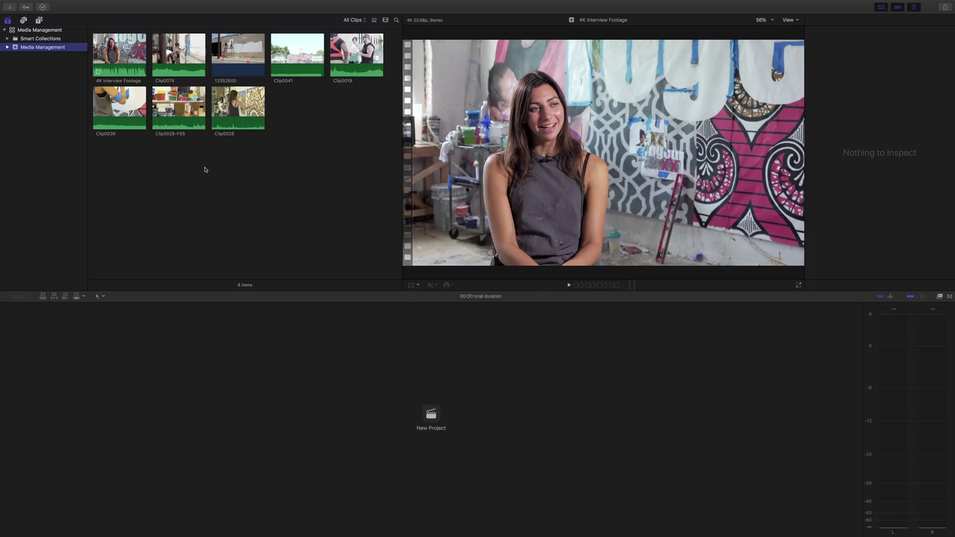
Step: Select the Media Management library in the Libraries sidebar to display its properties
left_click(58, 31)
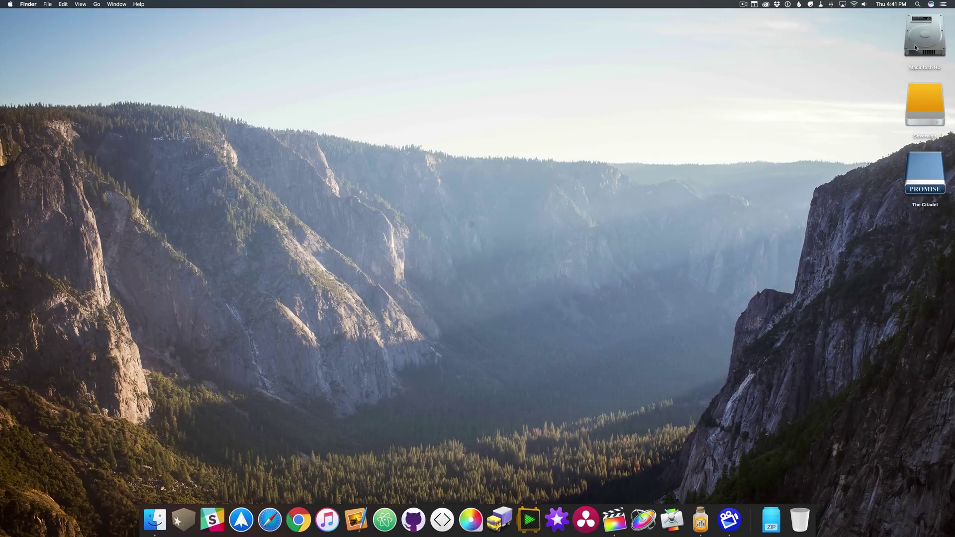
Step: Open Macintosh HD > Movies > Footage Import, plus The Citadel drive in a second window
left_click(930, 37)
double_click(930, 37)
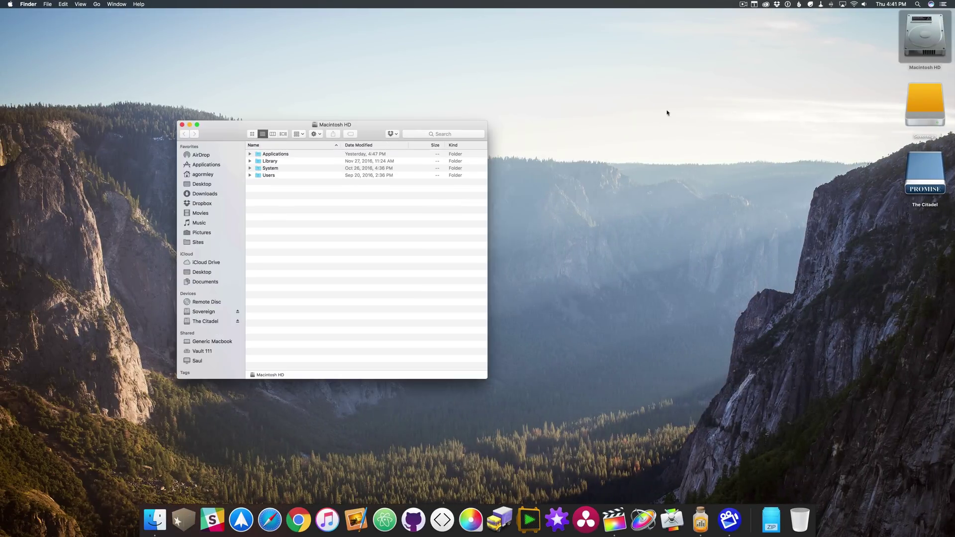
left_click(206, 216)
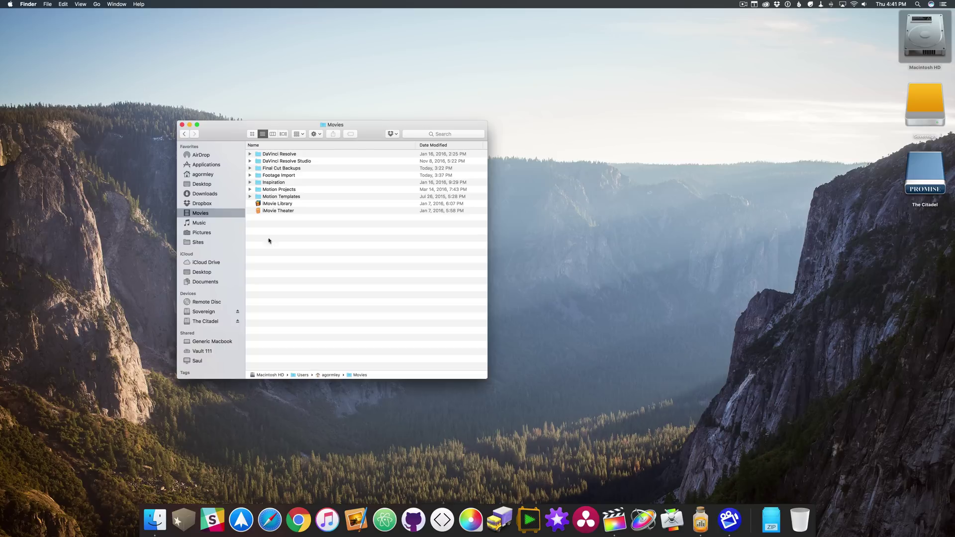
double_click(290, 179)
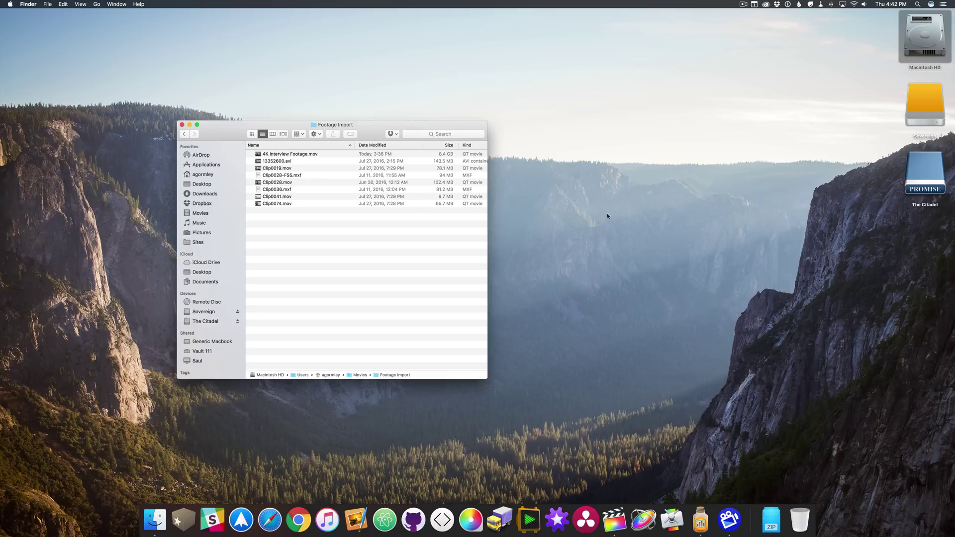
double_click(916, 192)
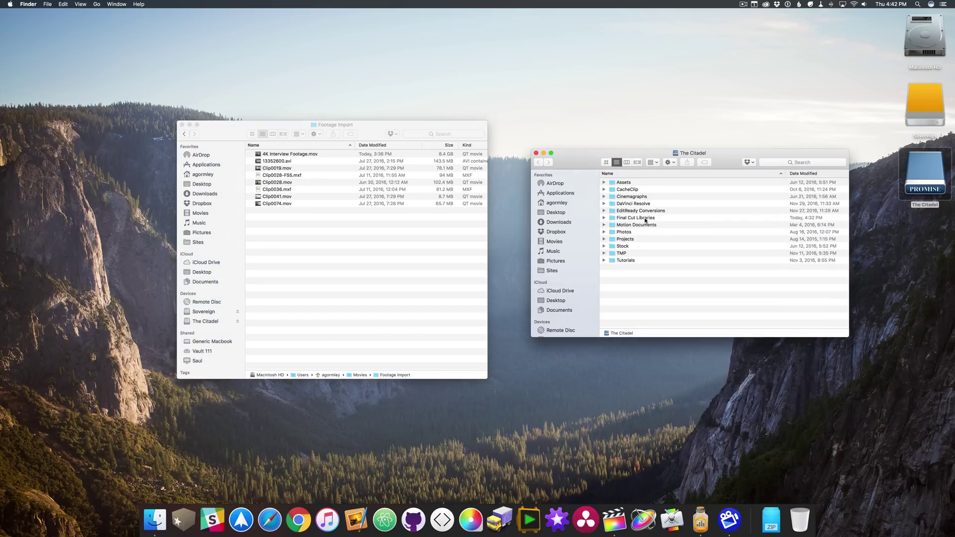
Step: Open the Media Management package's Original Media folder in icon view beside Footage Import
double_click(643, 219)
right_click(642, 249)
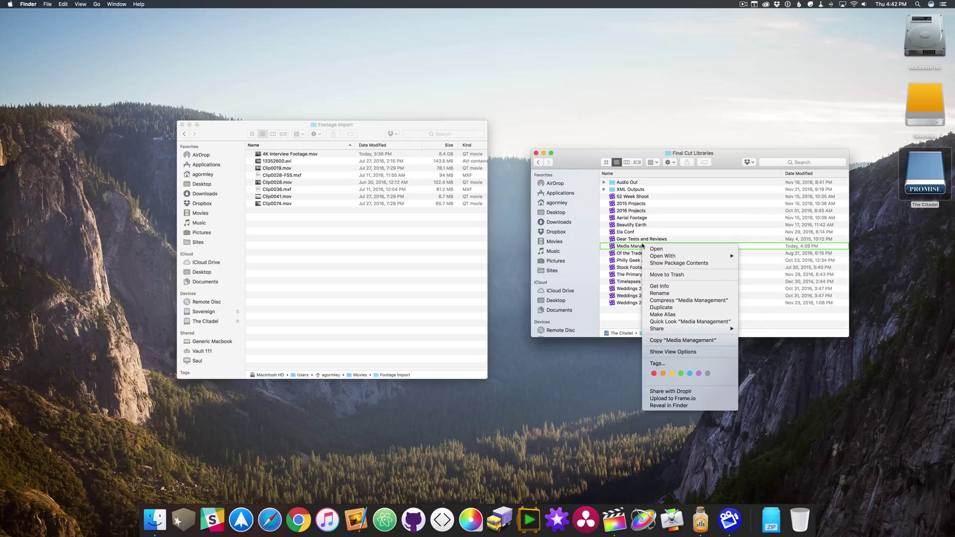
left_click(691, 267)
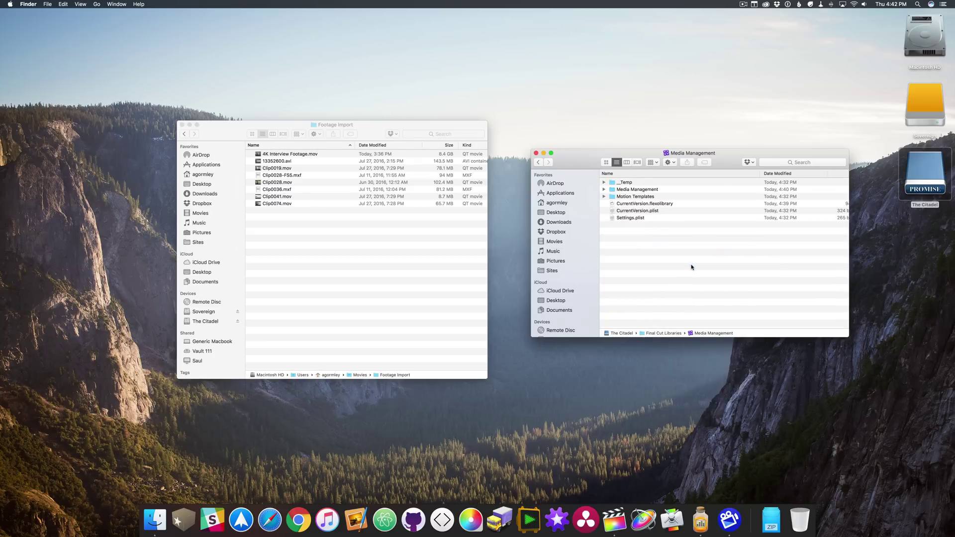
double_click(643, 190)
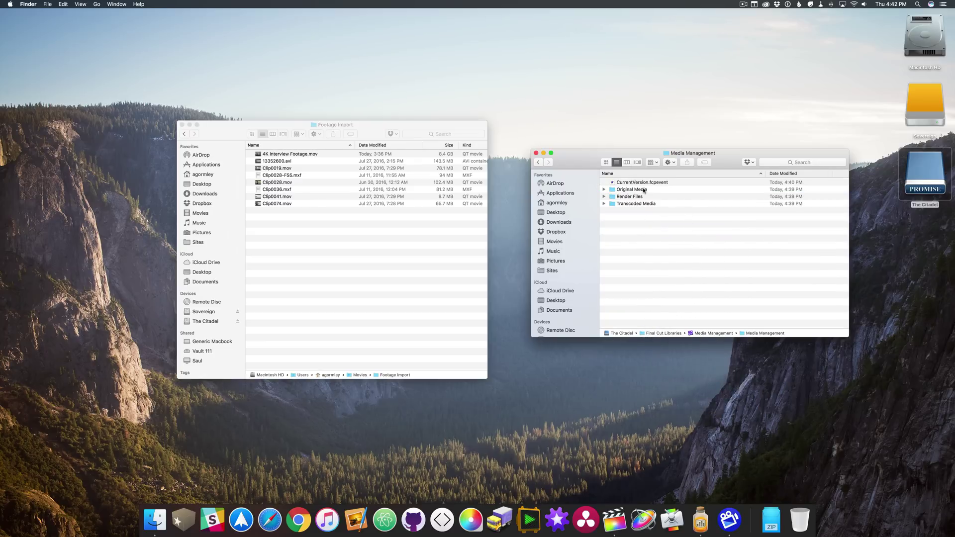
left_click_drag(722, 169, 688, 142)
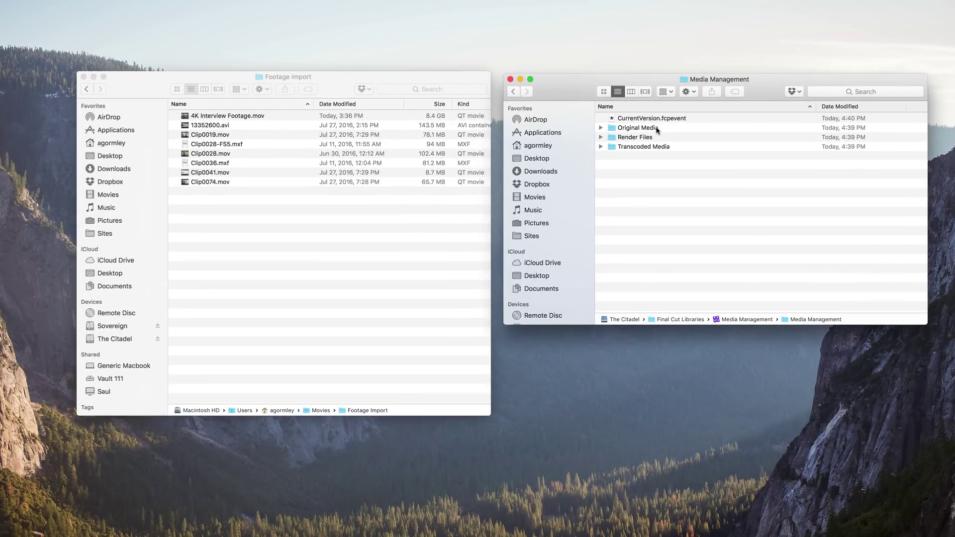
double_click(612, 164)
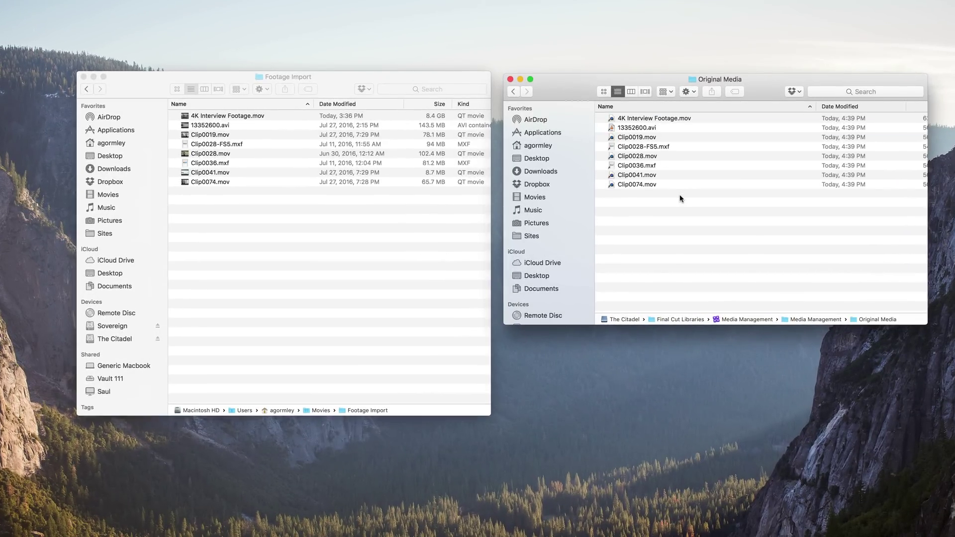
left_click(286, 275)
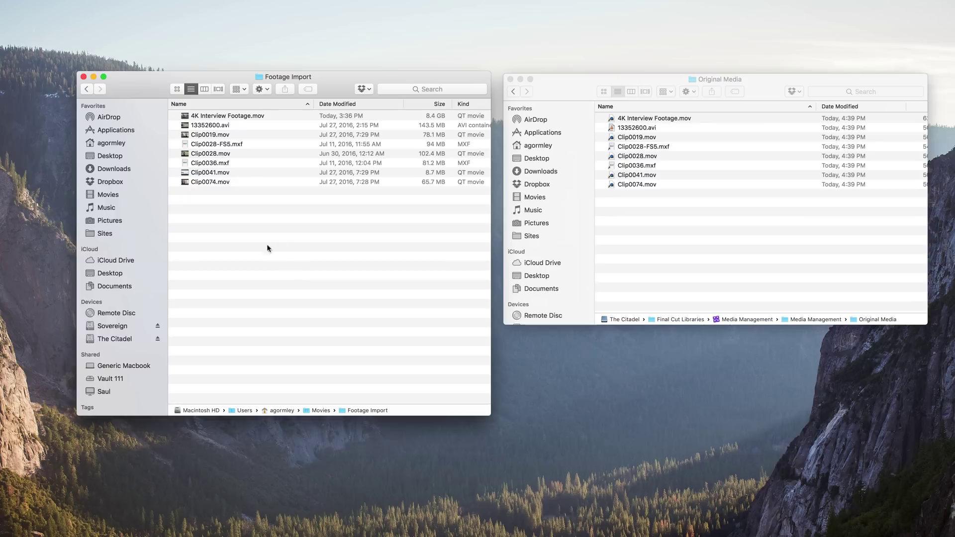
left_click(664, 231)
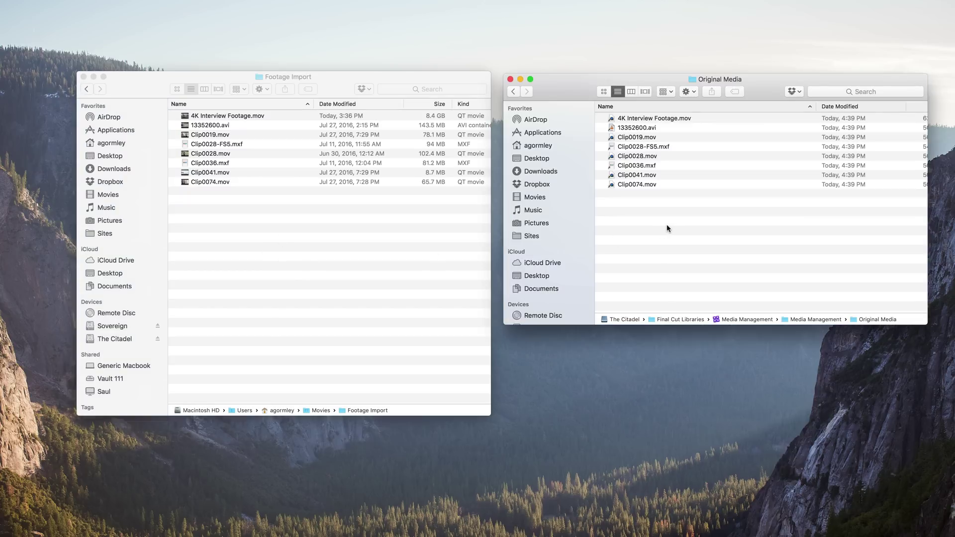
key("super+1")
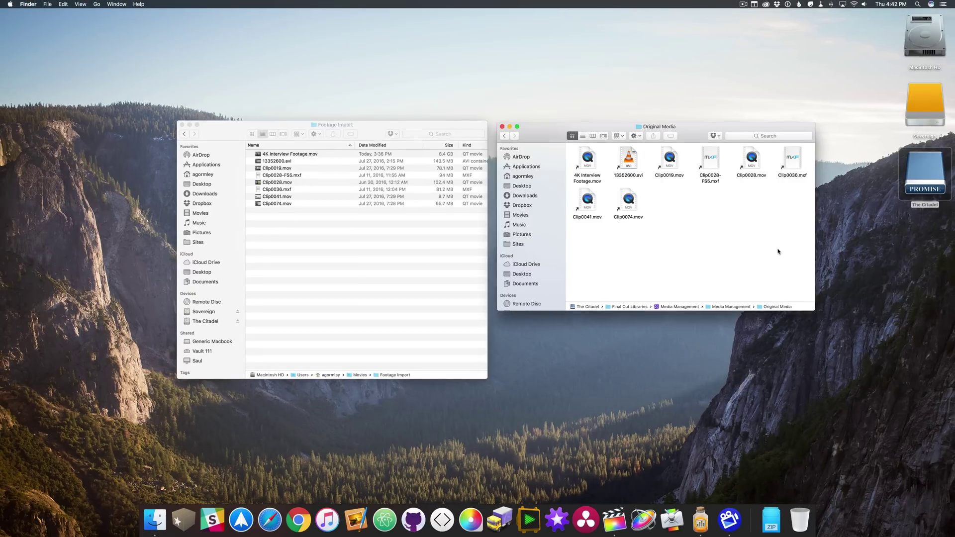
Step: Open Transcoded Media > High Quality Media in list view with Size and Kind columns visible
key("super+2")
left_click(506, 136)
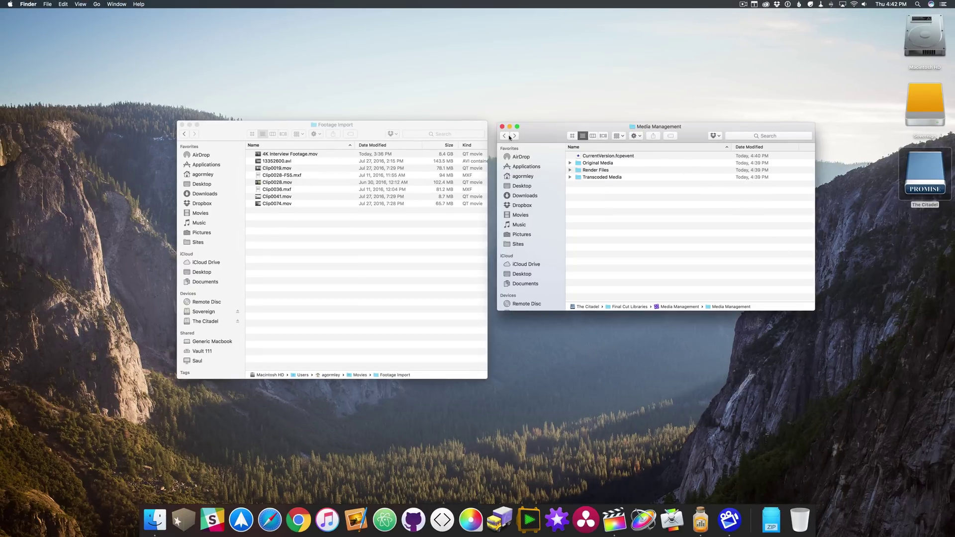
double_click(618, 177)
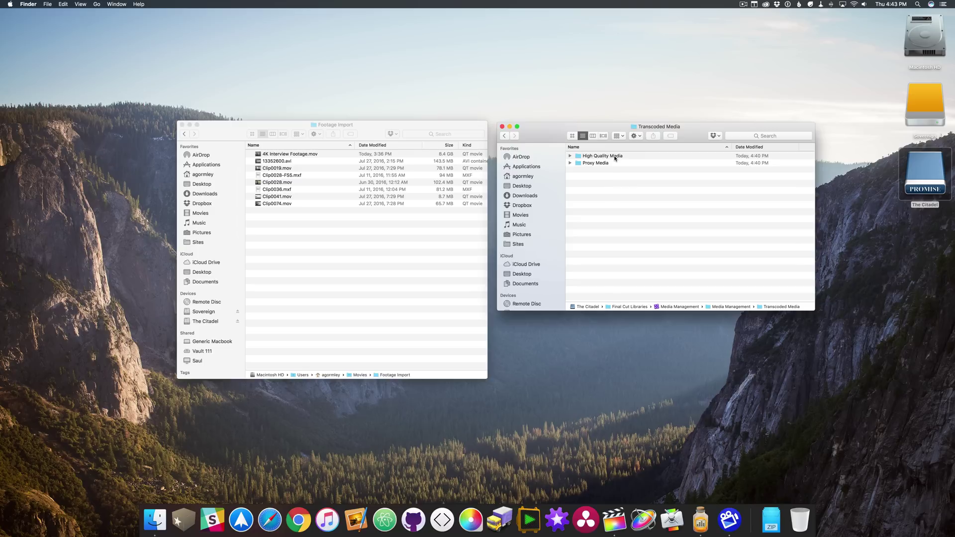
double_click(614, 156)
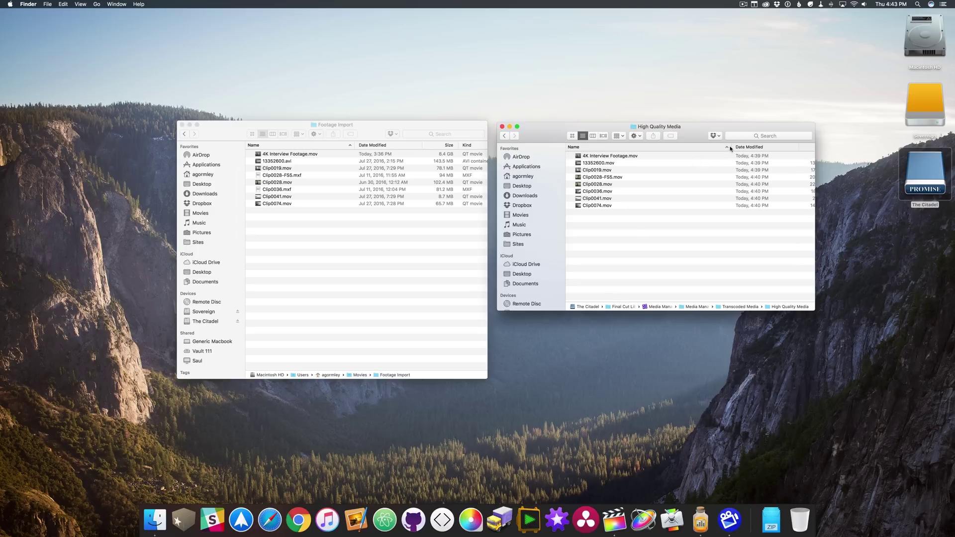
left_click_drag(732, 147, 682, 147)
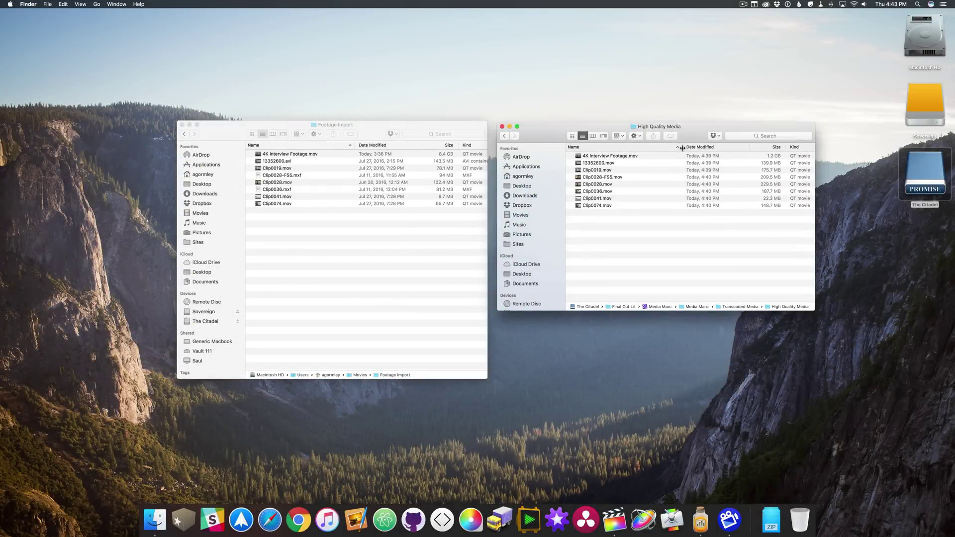
Step: Open the Proxy Media folder and show its clip sizes, 3.4 MB to 95.2 MB
left_click(505, 135)
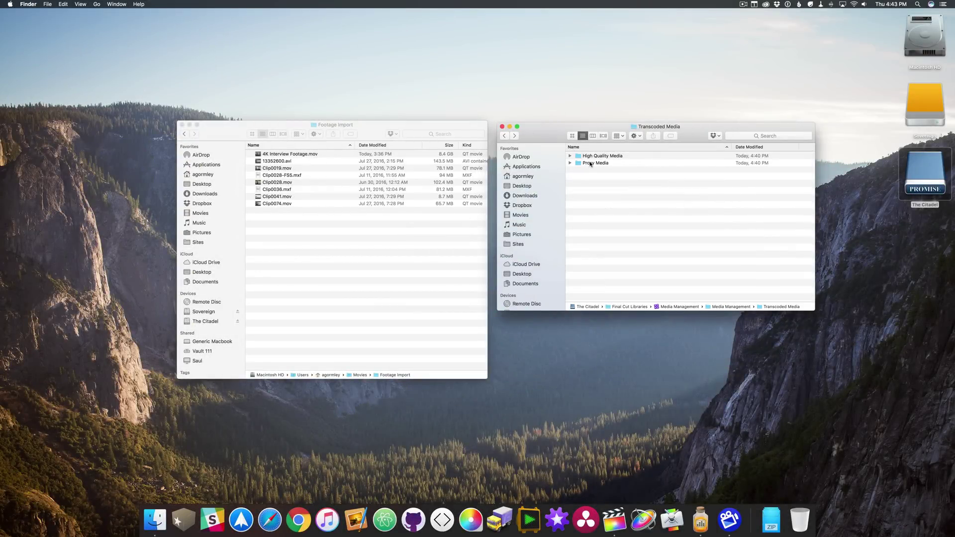
double_click(590, 163)
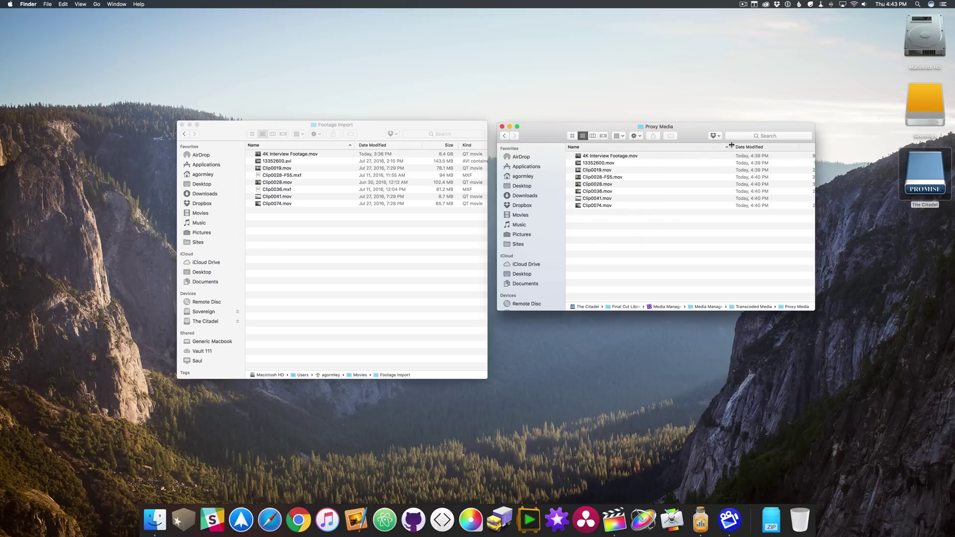
left_click_drag(730, 145, 672, 146)
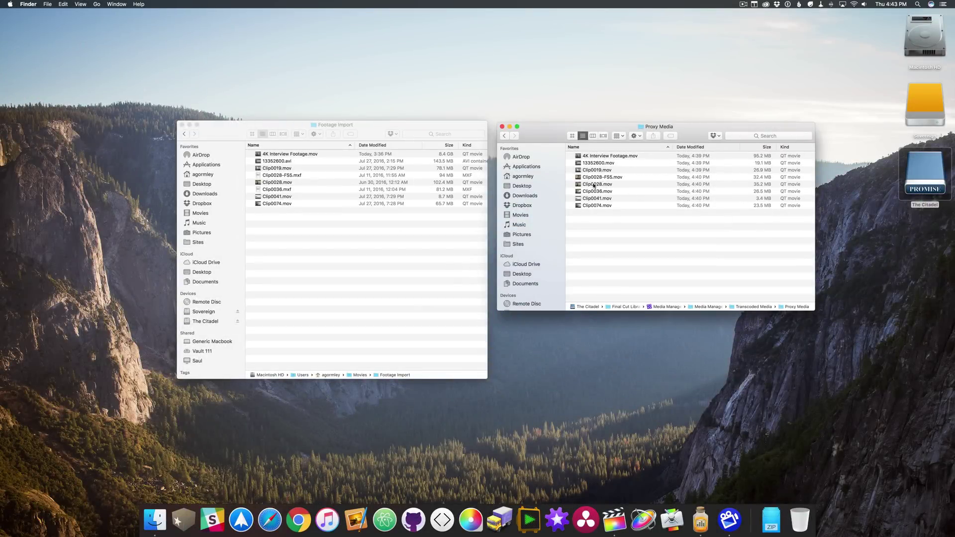
double_click(594, 185)
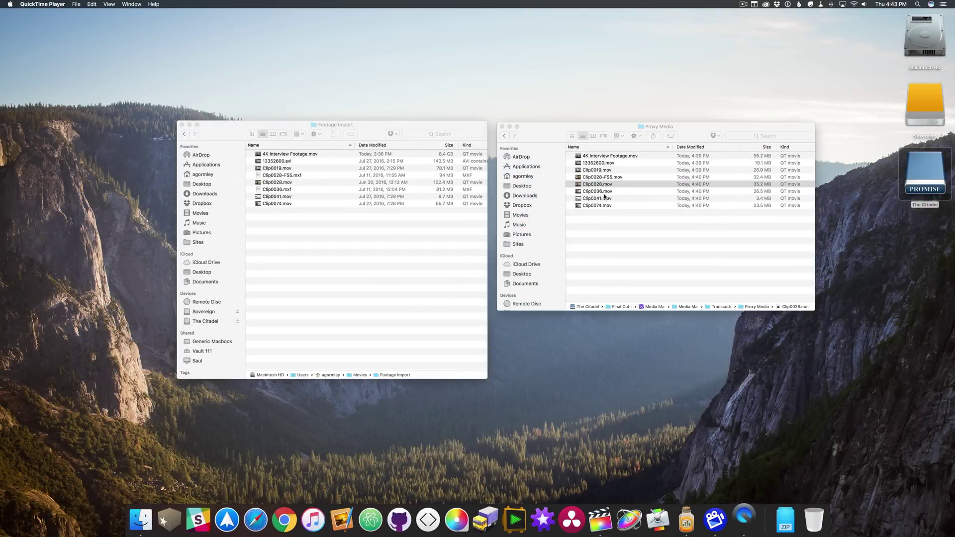
left_click(457, 266)
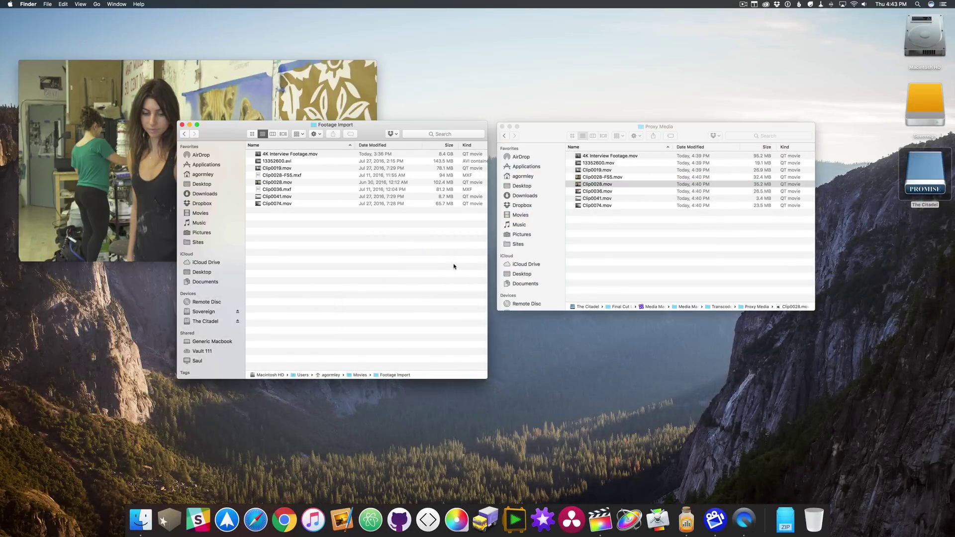
double_click(283, 183)
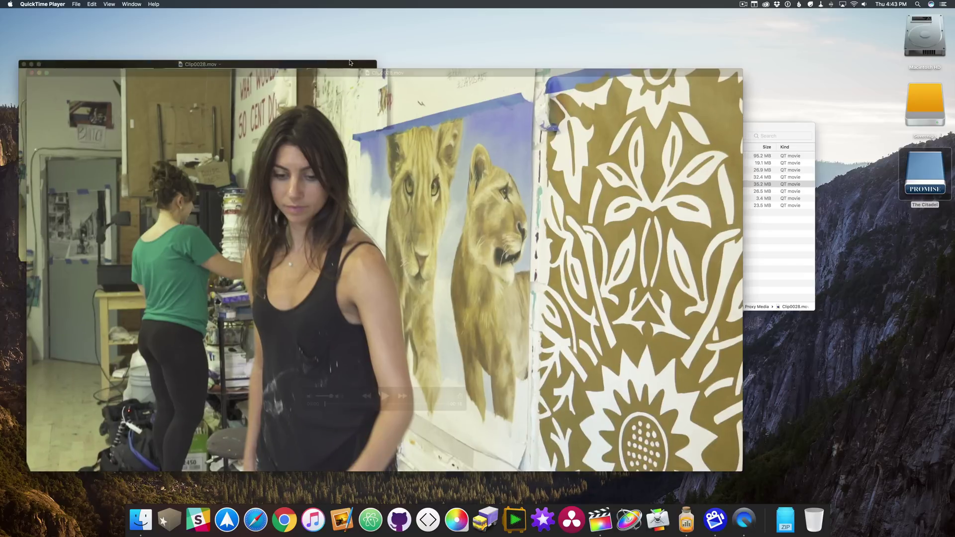
left_click(241, 126)
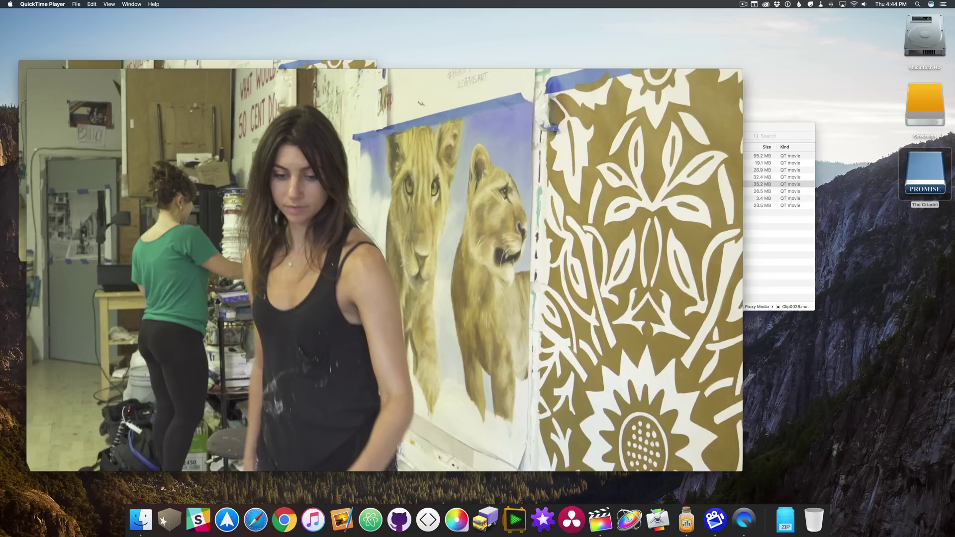
key("super+w")
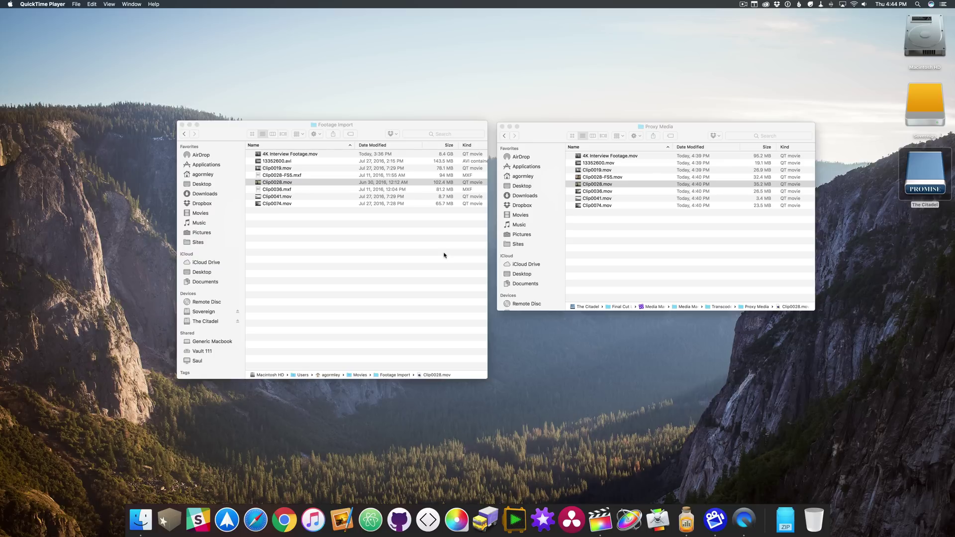
key("super+q")
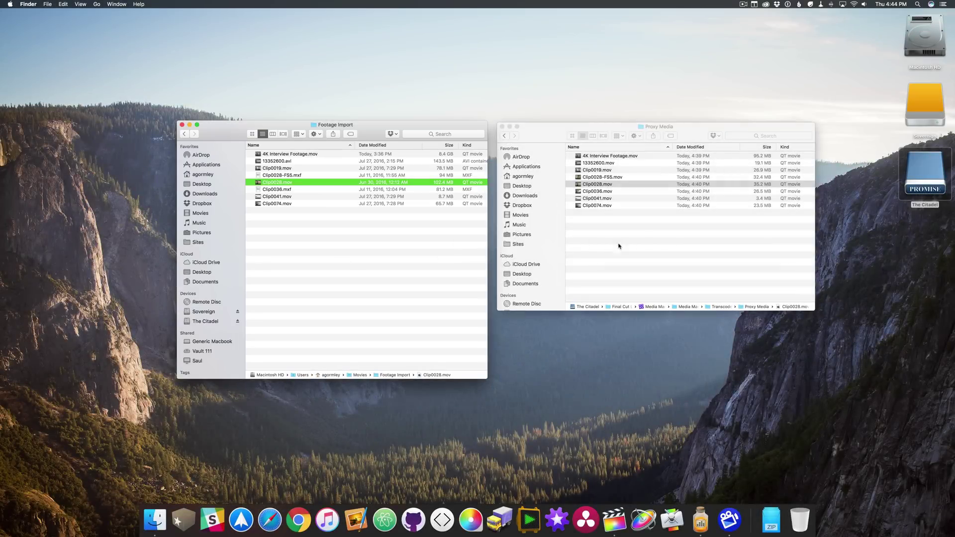
Step: Switch from the Finder's Proxy Media window to the full-screen Final Cut Pro space
left_click(664, 246)
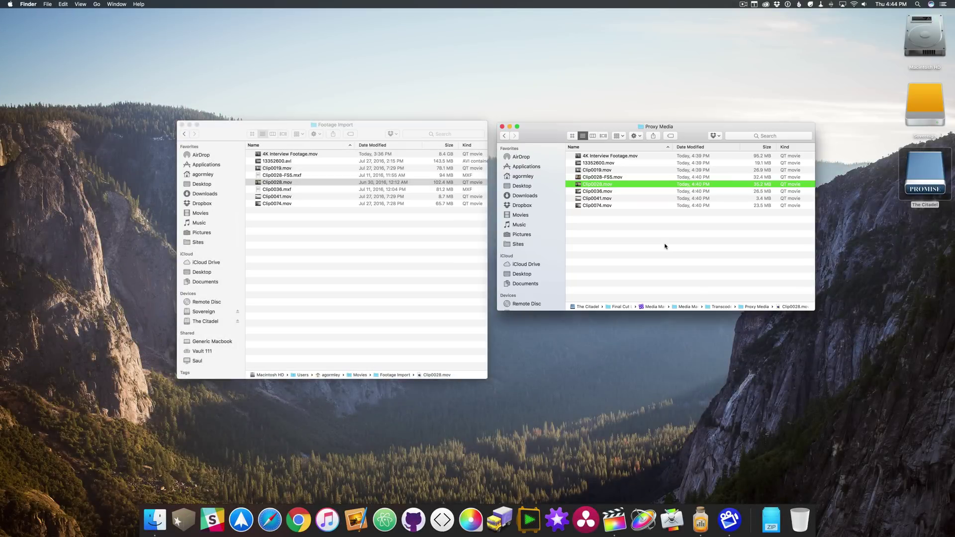
key("ctrl+Right")
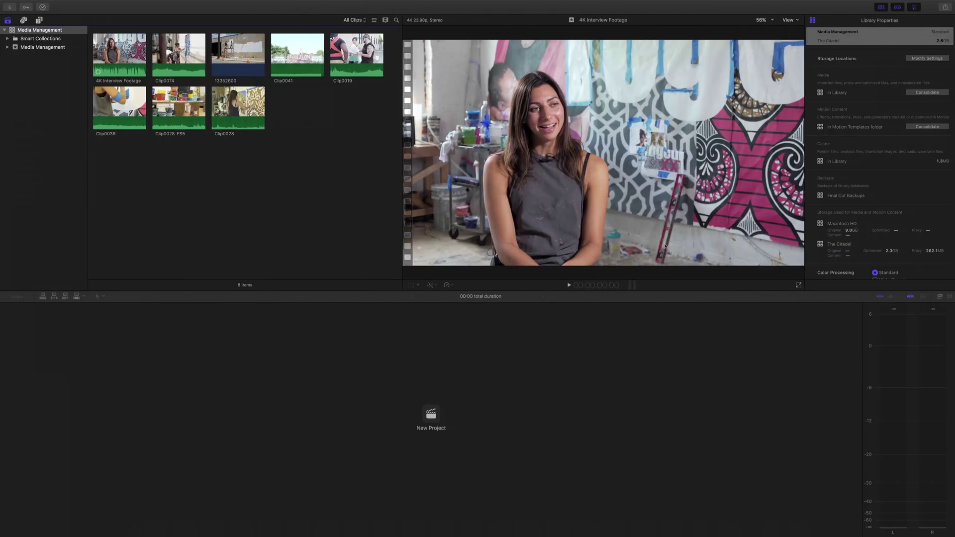
Step: Create a new project named Test
left_click(434, 416)
type("Test")
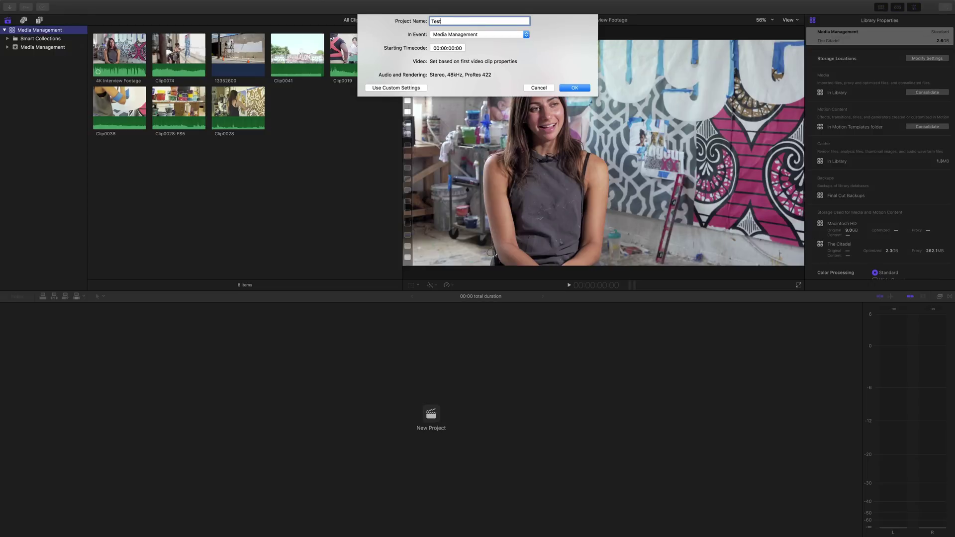
key("Return")
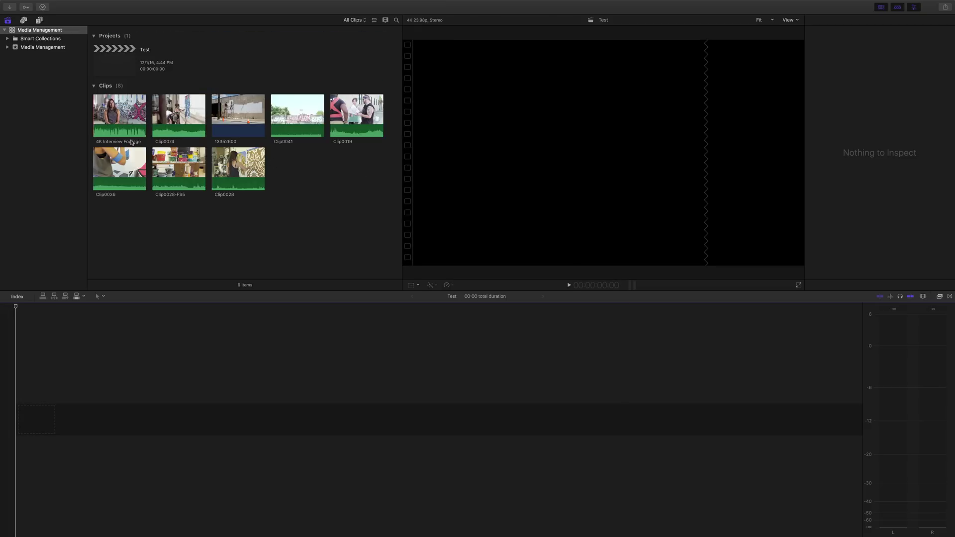
Step: Append all eight browser clips to the Test timeline and fit them in view
left_click_drag(375, 208, 103, 110)
key("super+4")
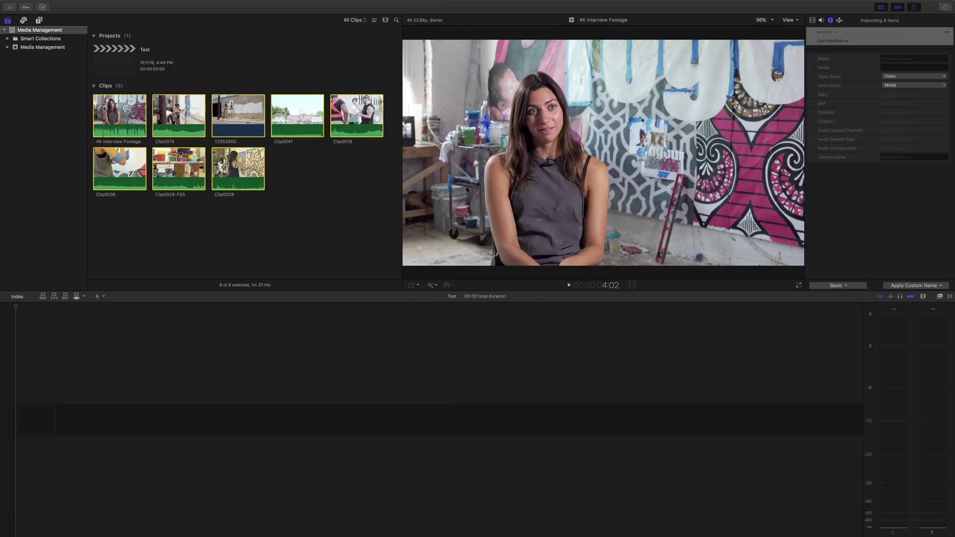
key("e")
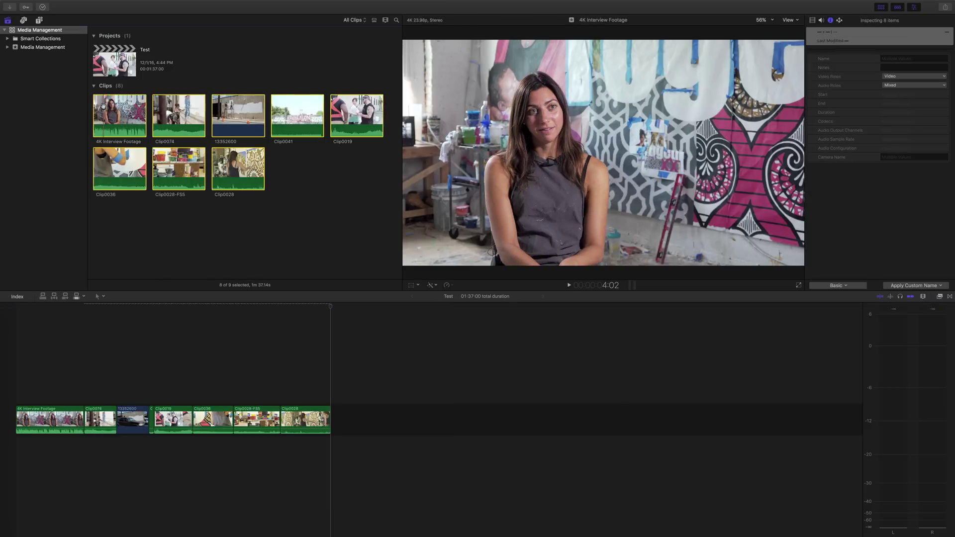
key("super+4")
key("shift+z")
key("super+4")
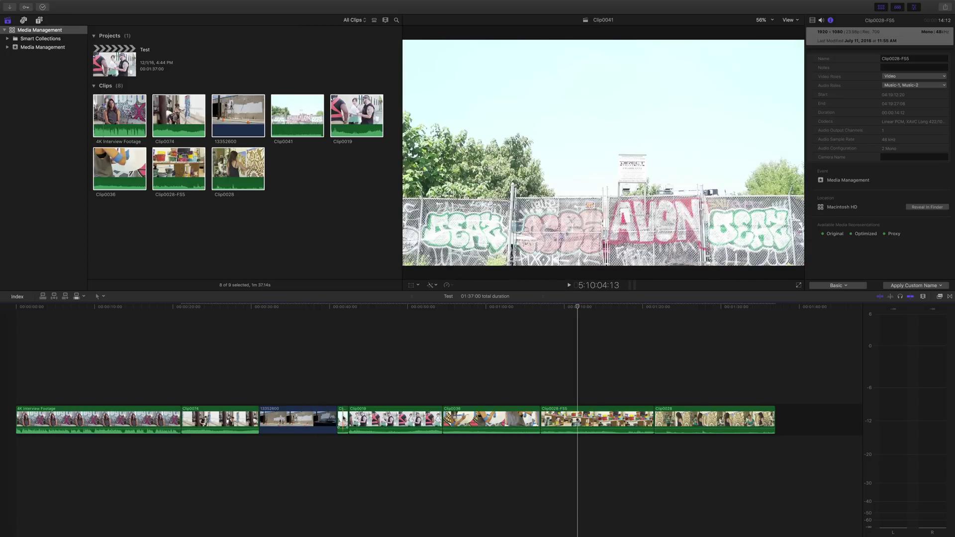
Step: Select the 01:12-long Clip0041 in the Test timeline
left_click(343, 419)
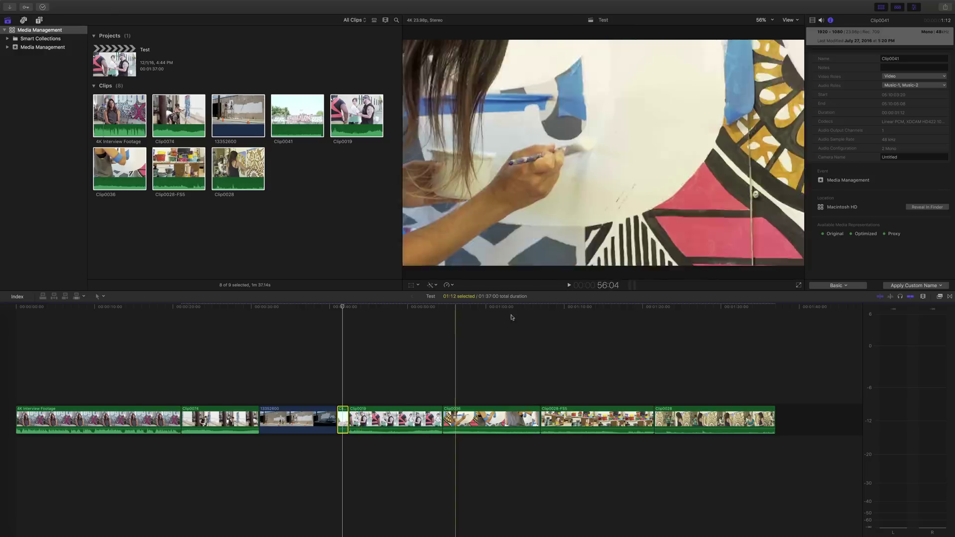
Step: Magnify the viewer image to 200%
left_click(764, 21)
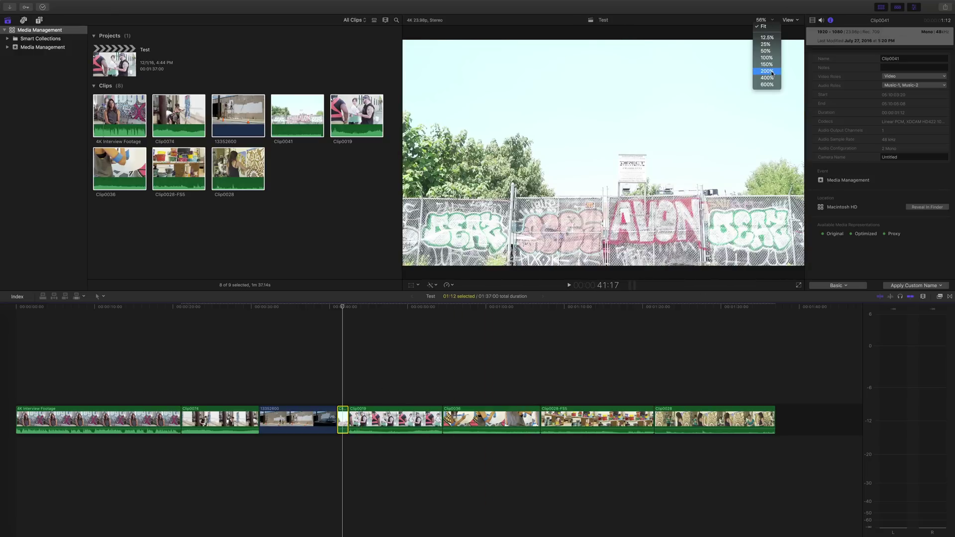
left_click(766, 71)
scroll(790, 153, "down", 3)
scroll(790, 152, "right", 4)
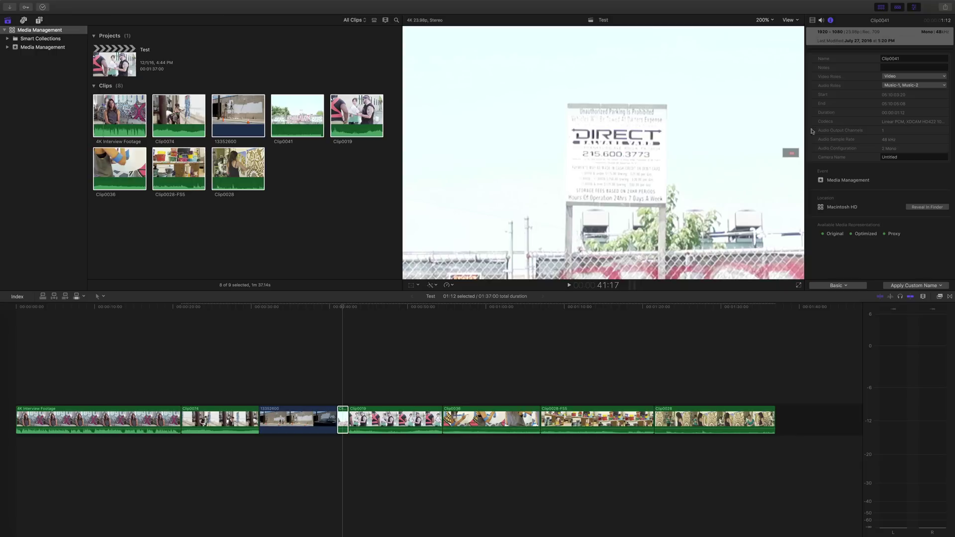
Step: Switch the viewer to proxy media and pan the frame to the graffiti fence
left_click(794, 20)
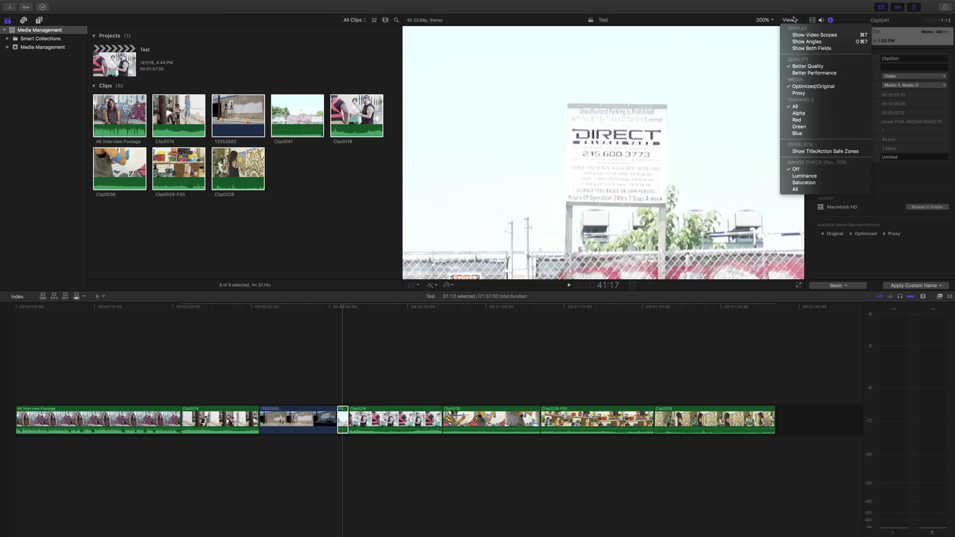
left_click(803, 95)
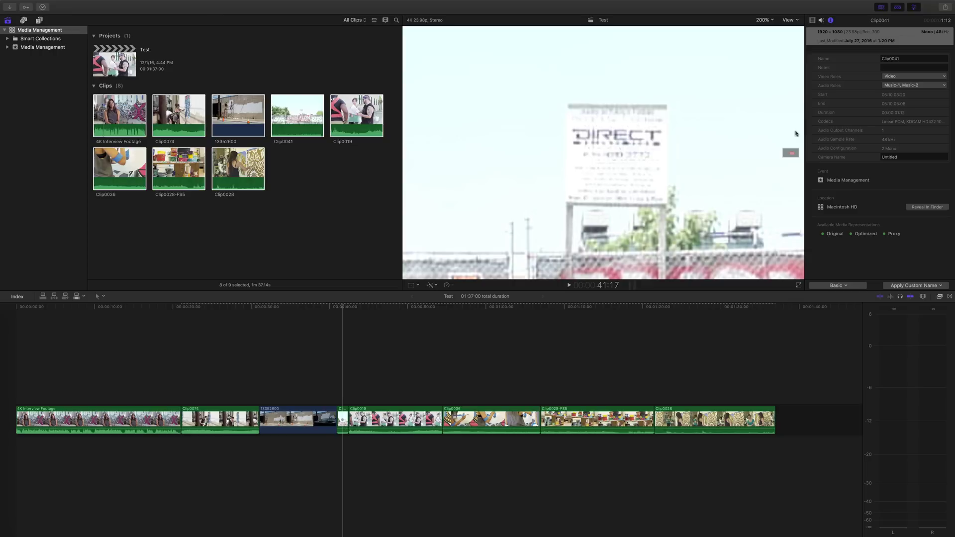
left_click_drag(791, 152, 791, 152)
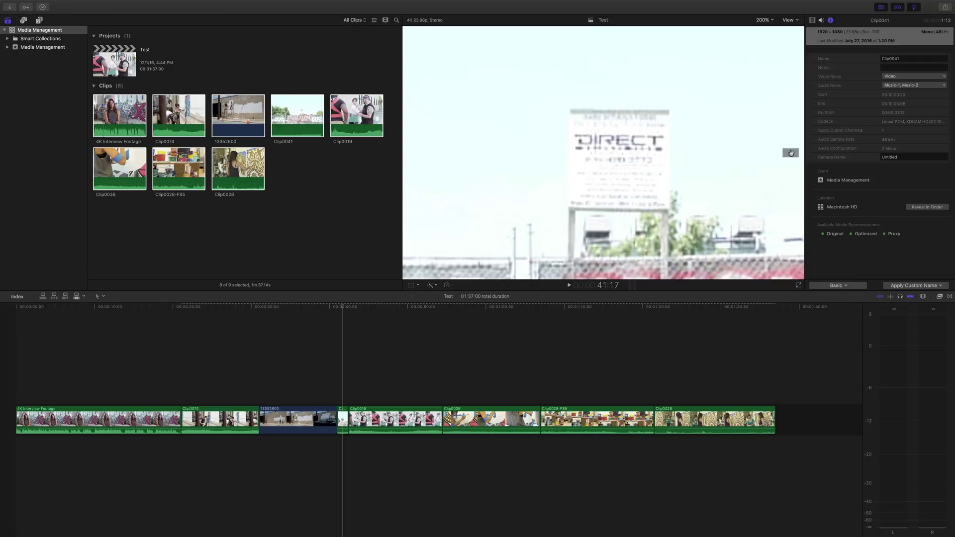
Step: Trim the ends of the 4K Interview Footage, Clip0074 and 13352600 clips at the playhead
left_click(90, 420)
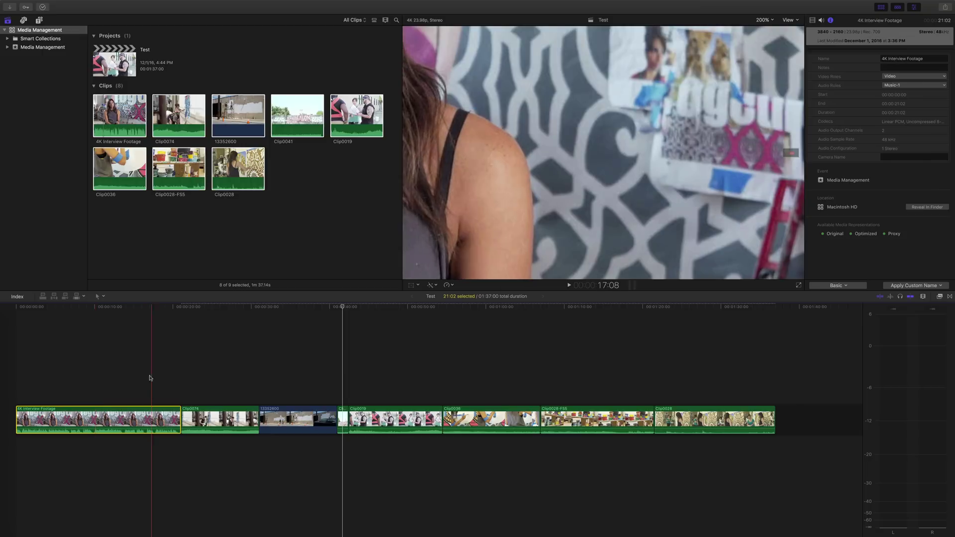
left_click(153, 378)
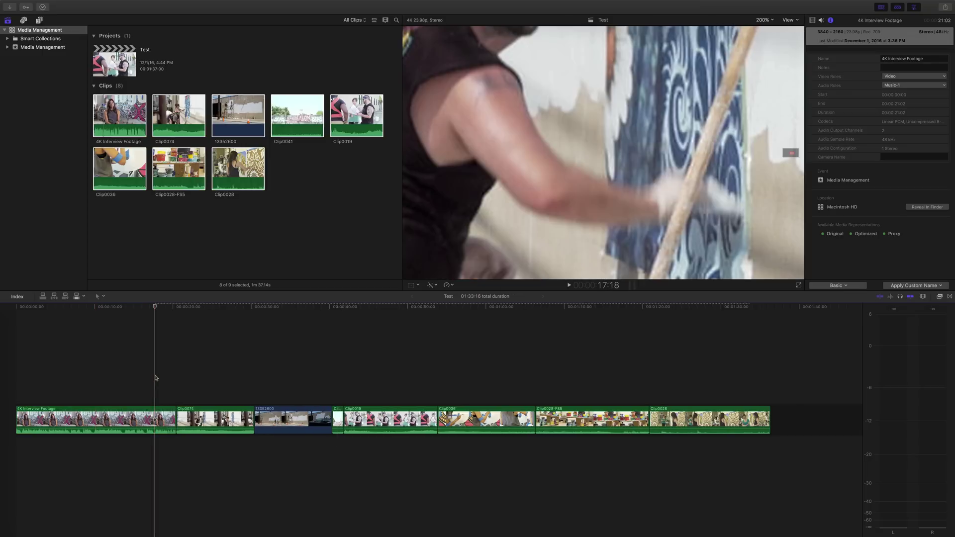
key("alt+bracketright")
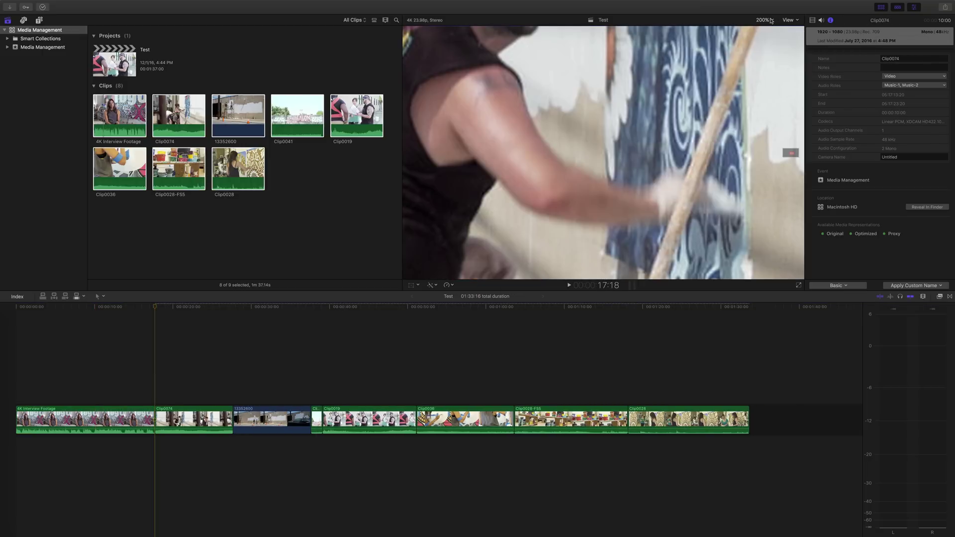
key("shift+z")
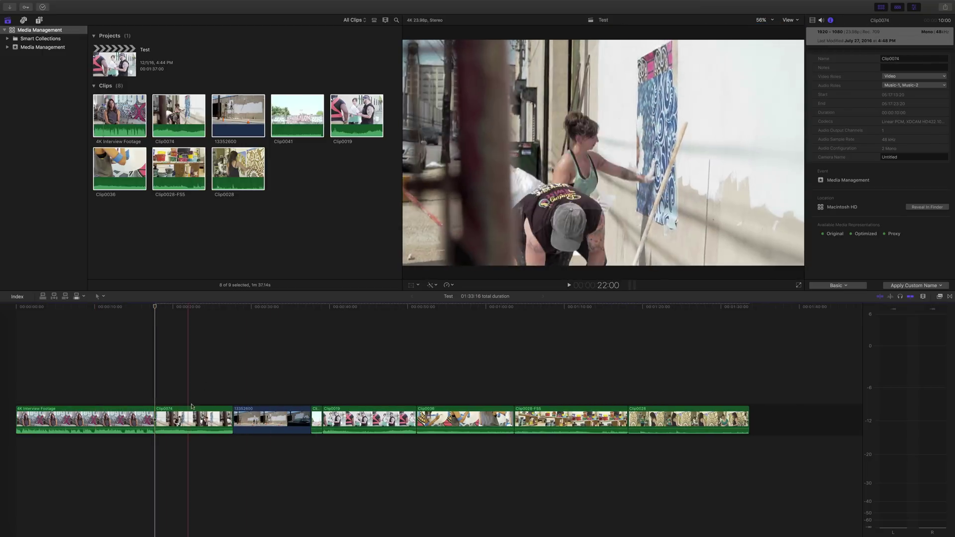
key("super+equal")
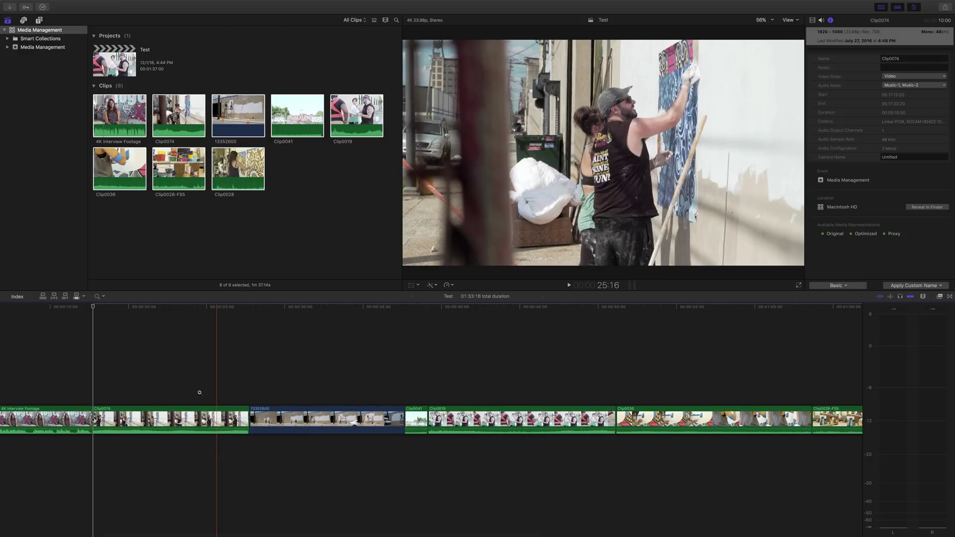
left_click(191, 418)
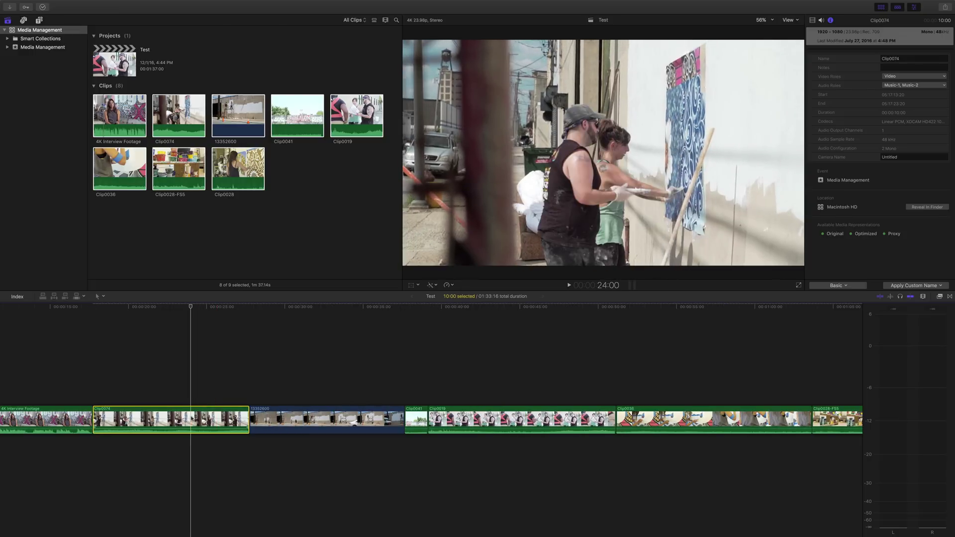
key("alt+bracketright")
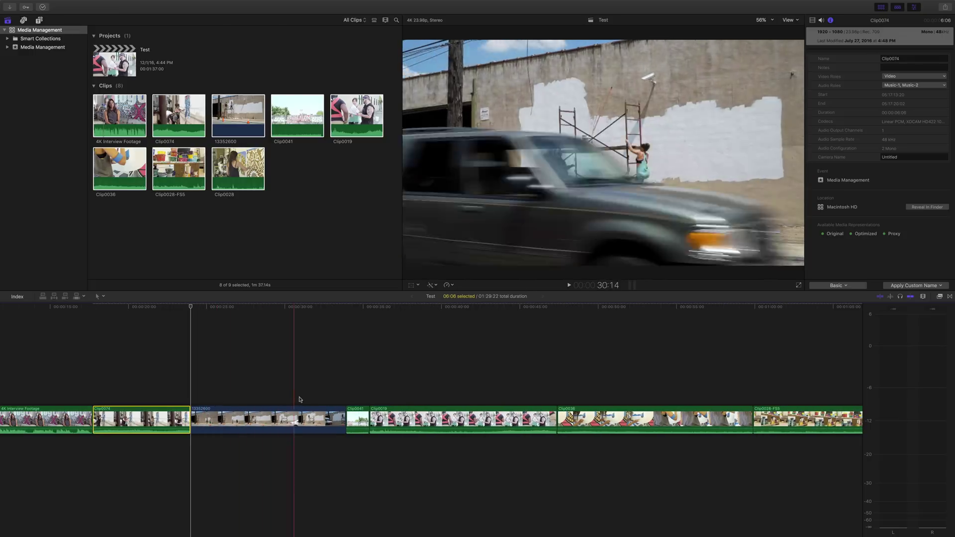
left_click(318, 418)
key("alt+bracketright")
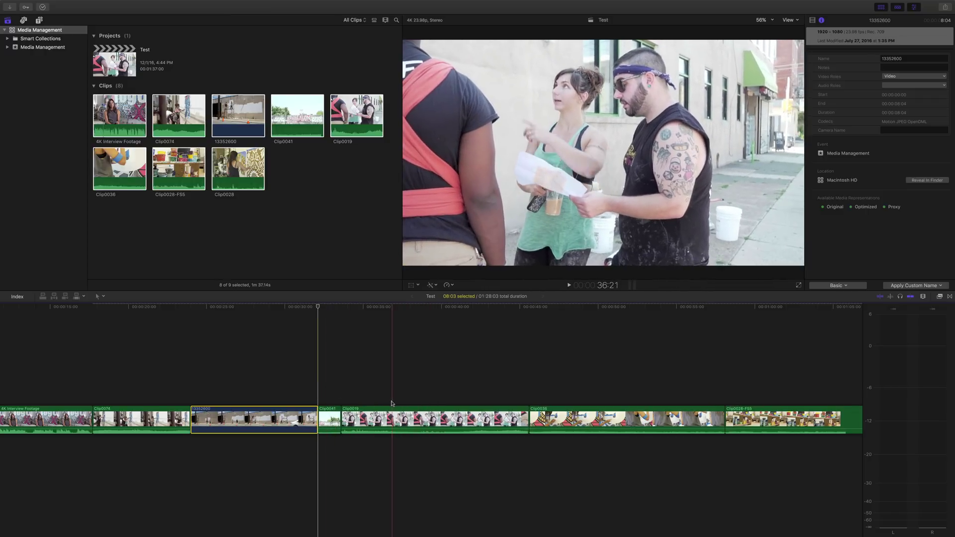
Step: Trim Clip0019, Clip0036, Clip0028-FS5 and Clip0028 so the timeline totals 51:12
key("shift+super+a")
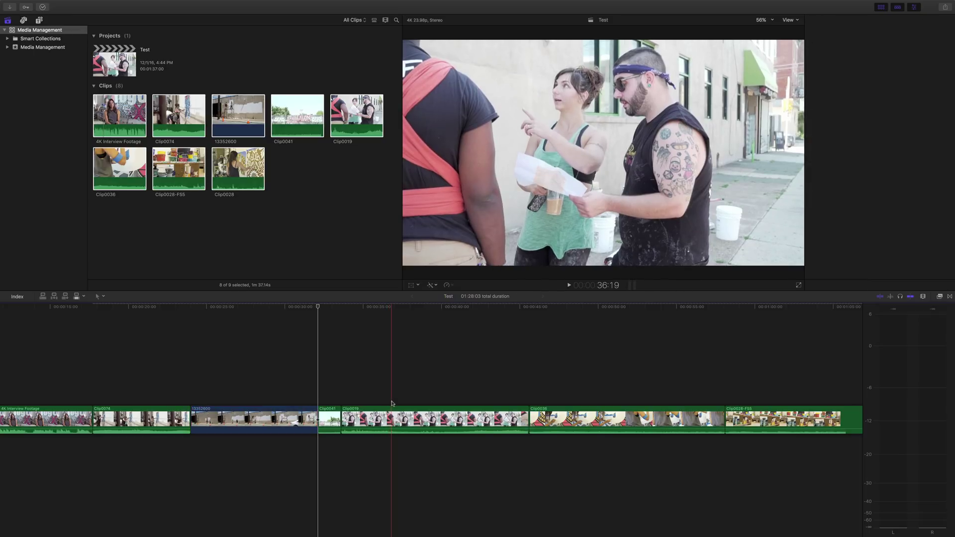
key("alt+bracketright")
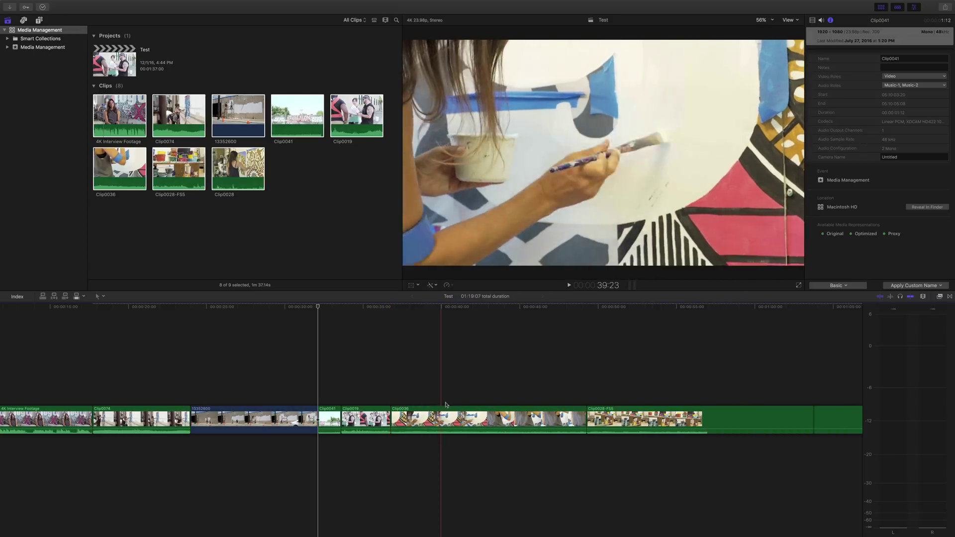
key("alt+bracketright")
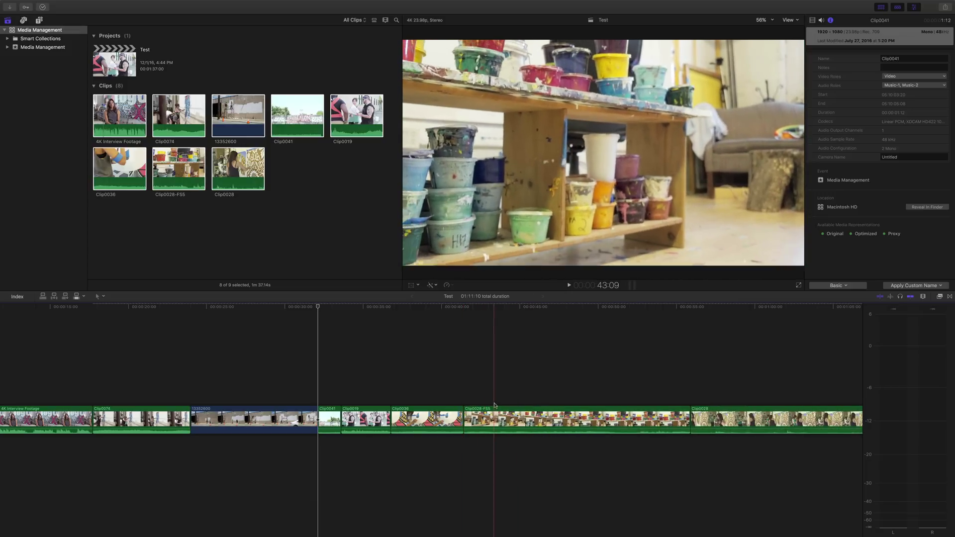
key("alt+bracketleft")
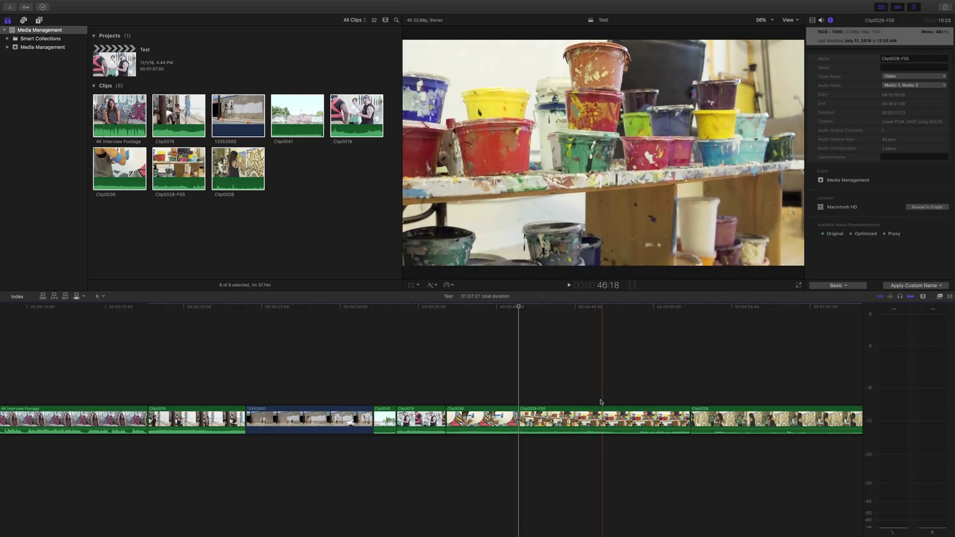
key("alt+bracketright")
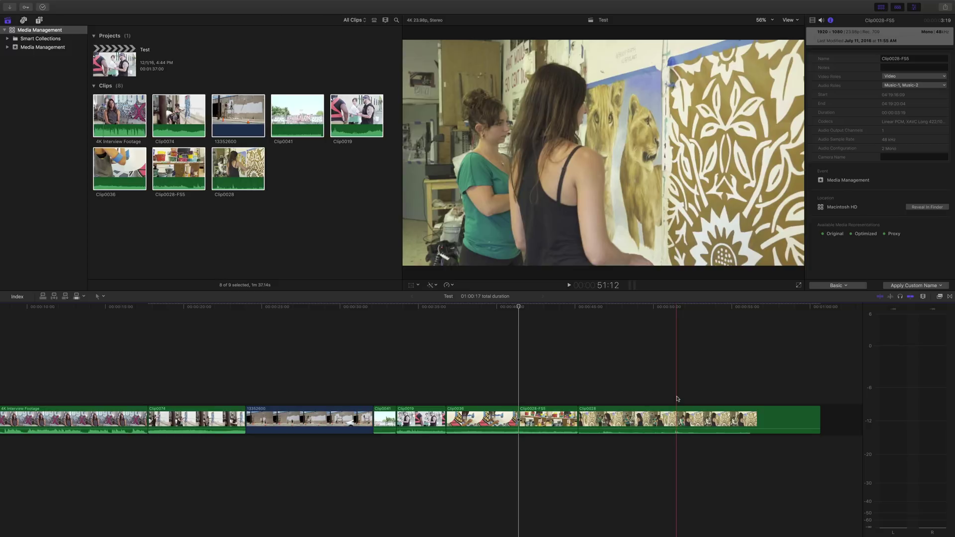
key("alt+bracketleft")
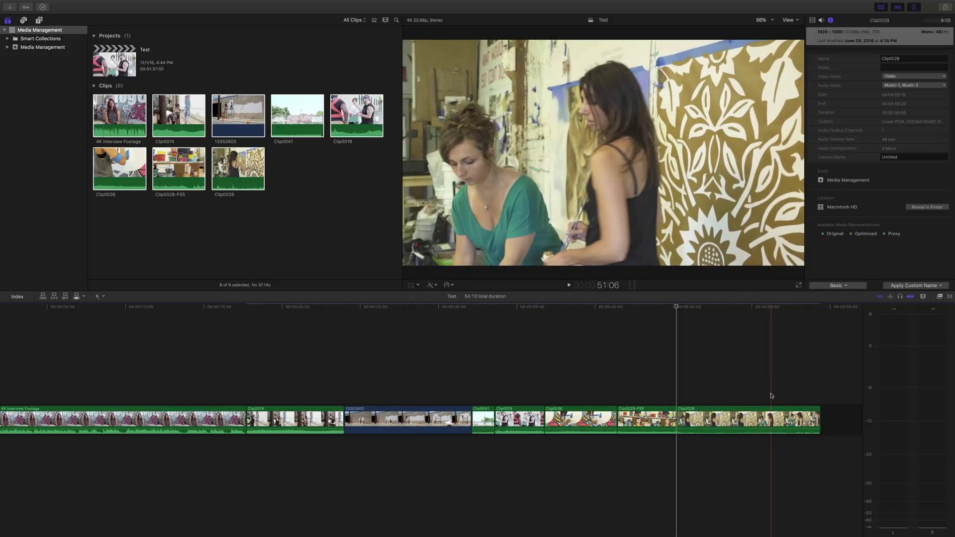
key("alt+bracketright")
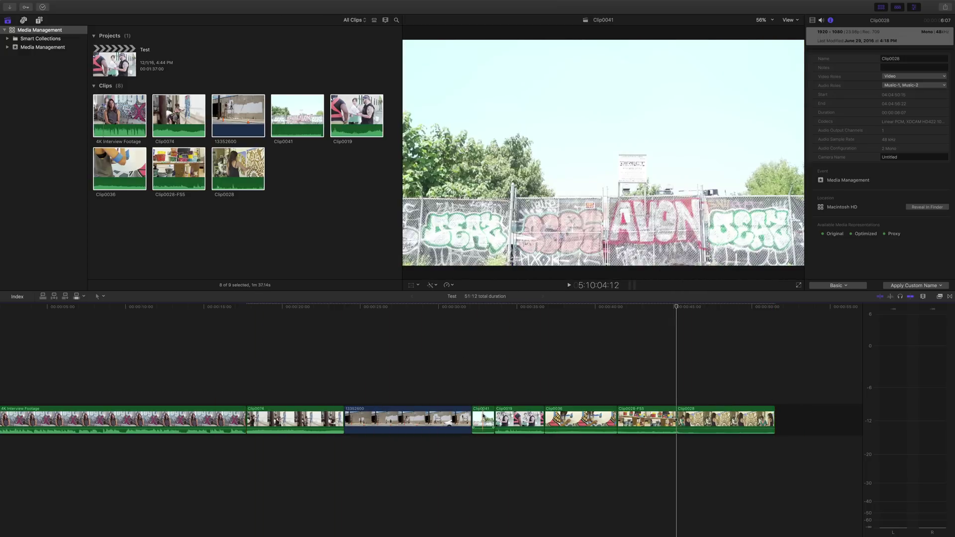
left_click(483, 416)
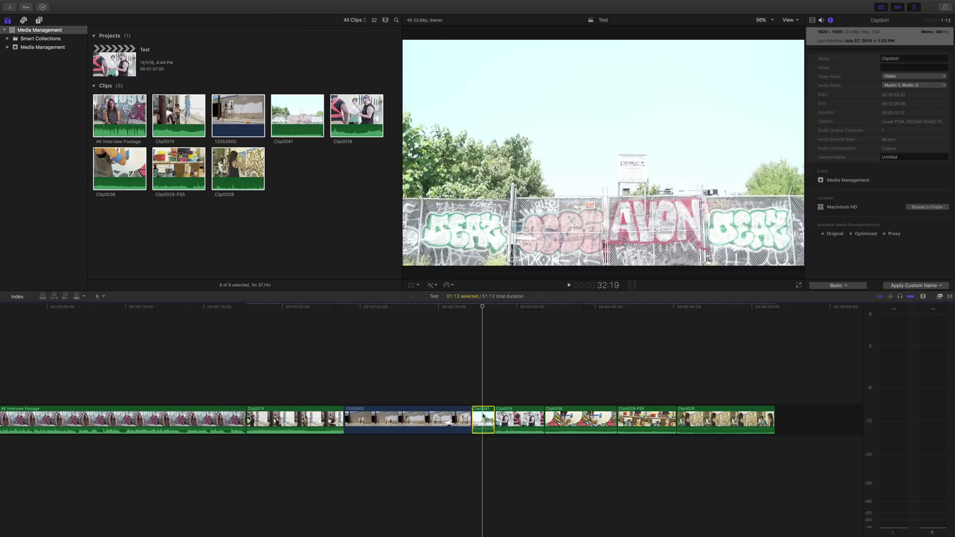
Step: Grade Clip0041 with lower overall exposure, slightly brighter highlights and boosted saturation
key("super+6")
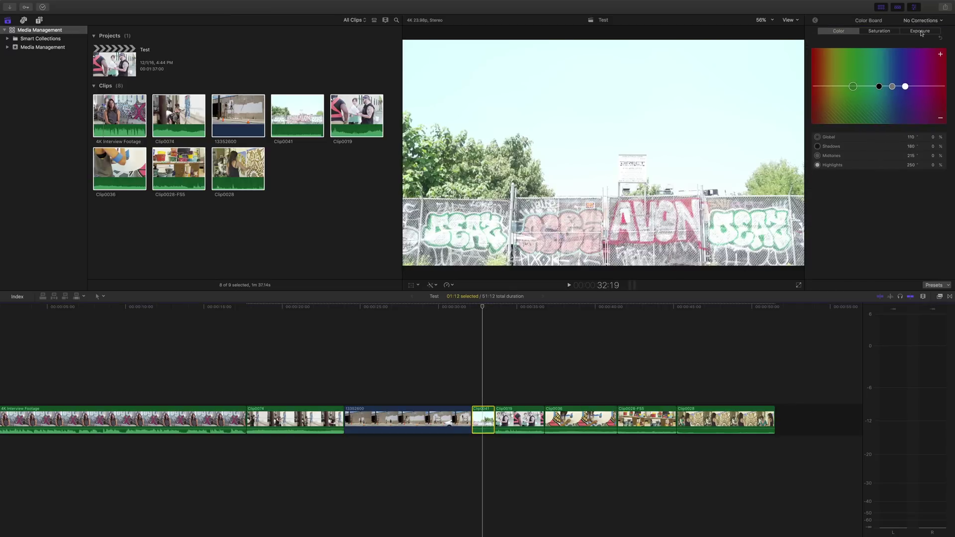
left_click(920, 33)
left_click_drag(817, 86, 855, 90)
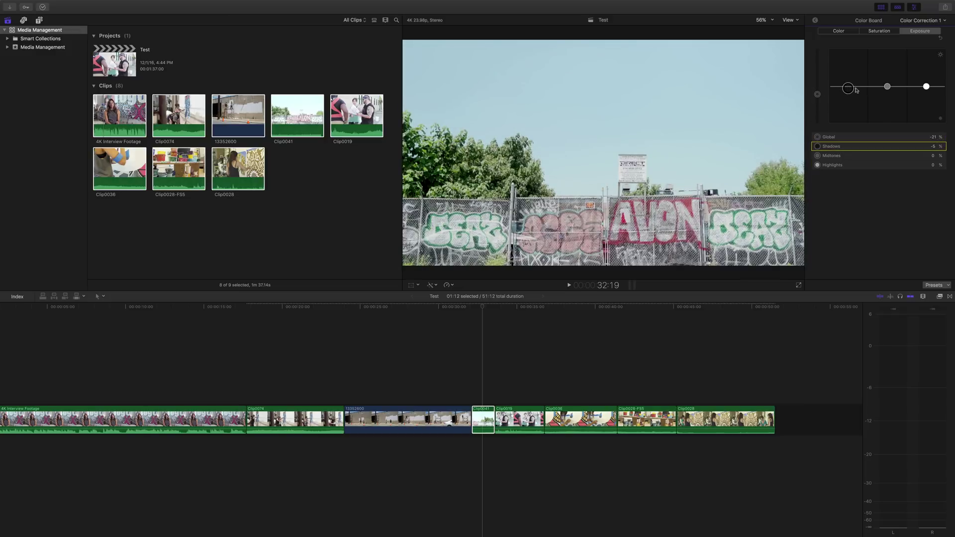
left_click_drag(926, 87, 887, 92)
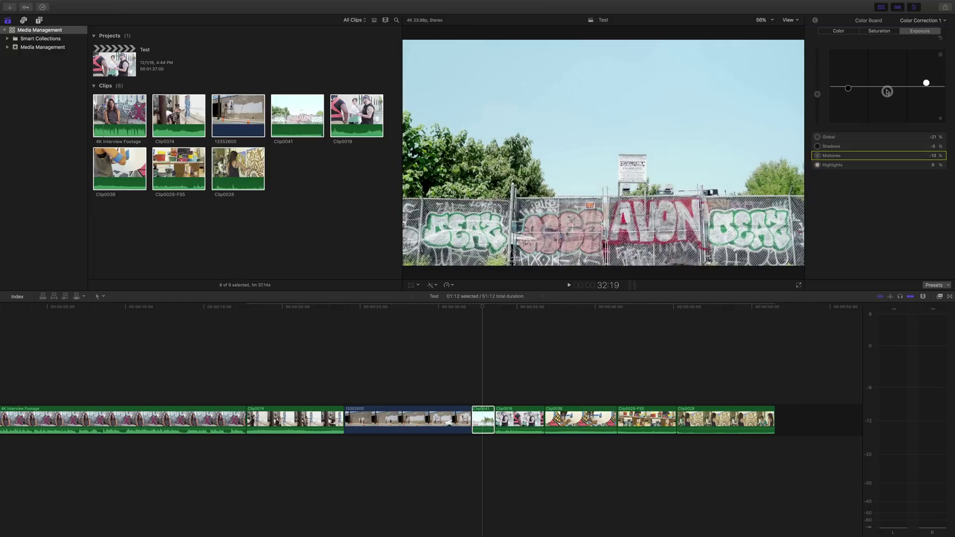
left_click(879, 31)
left_click_drag(817, 87, 817, 78)
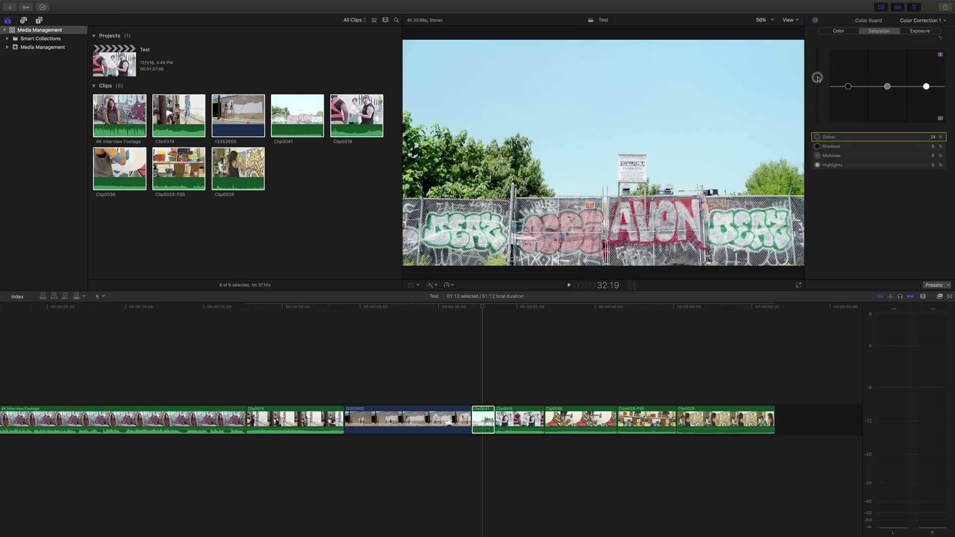
left_click(816, 21)
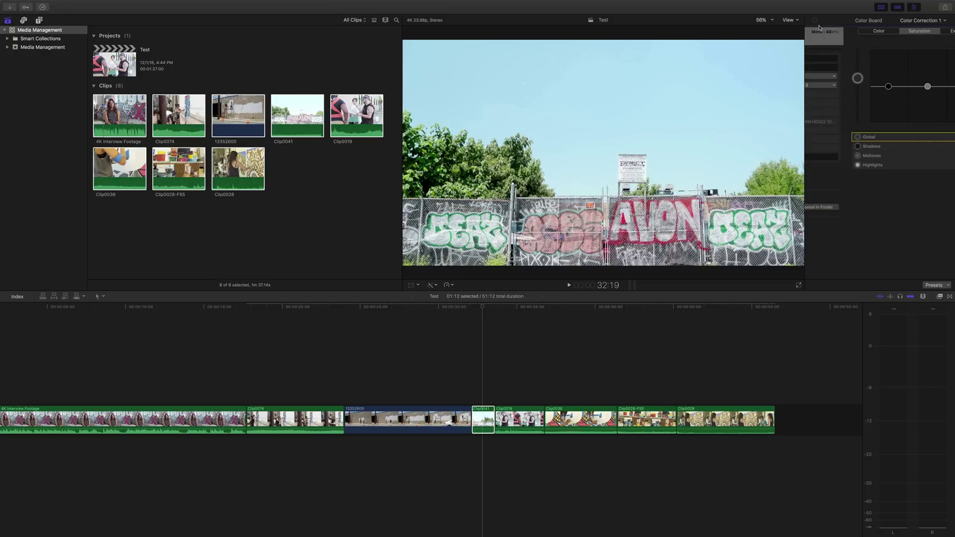
Step: Apply a second Color Correction effect to Clip0041
left_click(939, 297)
left_click_drag(796, 328, 483, 420)
left_click(820, 20)
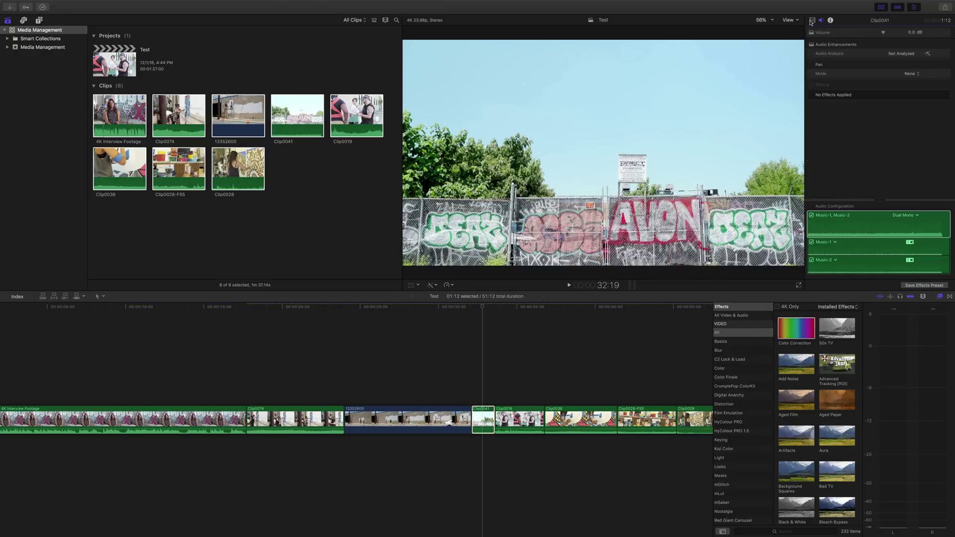
left_click(813, 21)
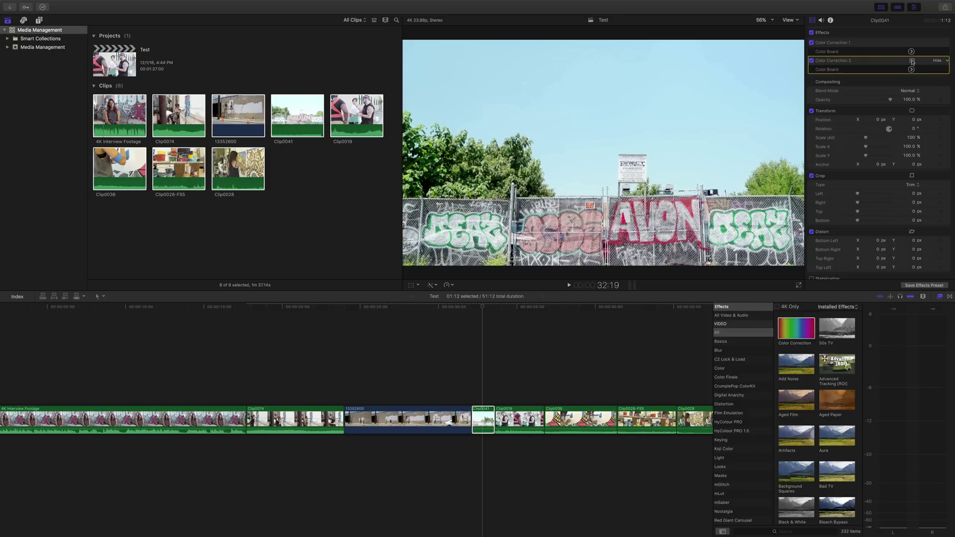
Step: Colour-mask the sky in Color Correction 2 and tint it blue to 235°, 11%
left_click(912, 62)
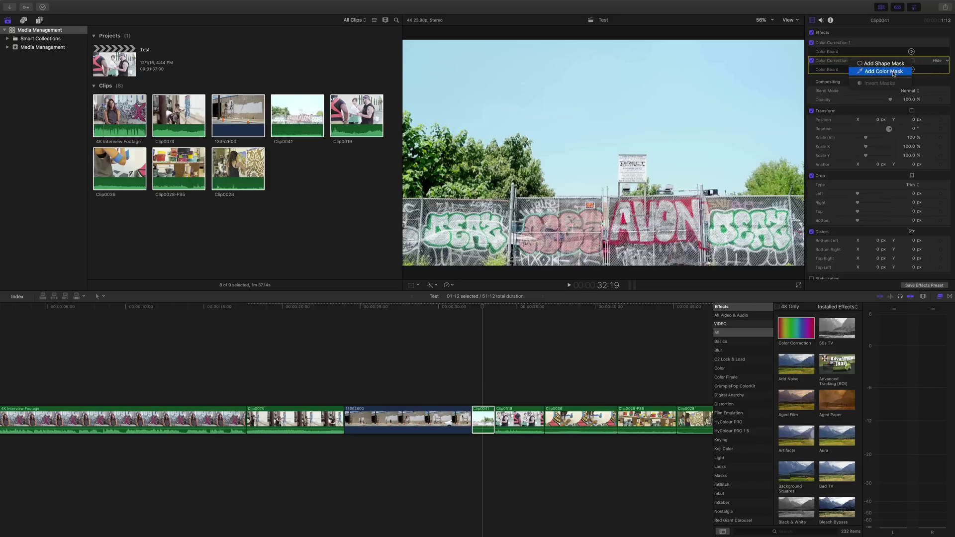
left_click(594, 93)
left_click_drag(568, 86, 607, 114)
left_click_drag(420, 47, 437, 60)
left_click_drag(582, 172, 587, 177)
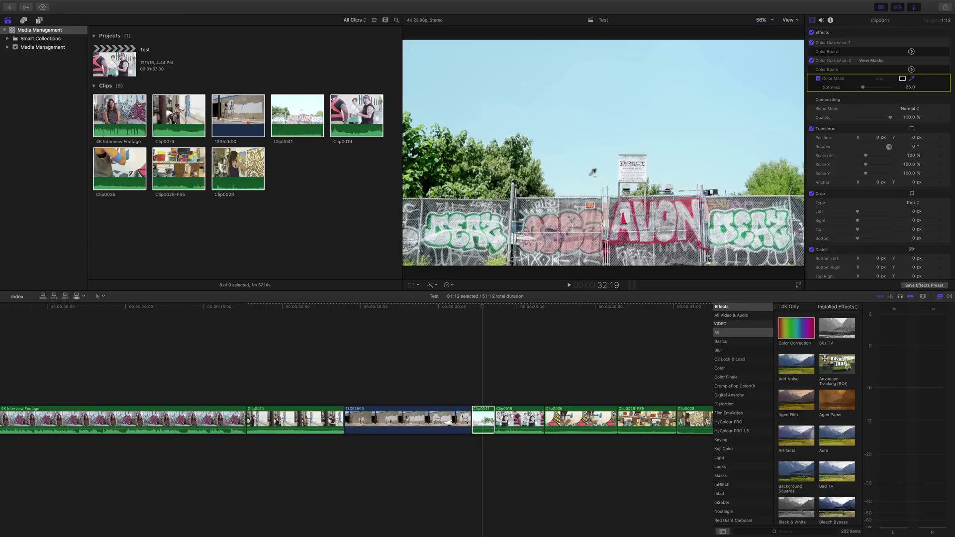
left_click_drag(702, 137, 705, 144)
left_click(911, 70)
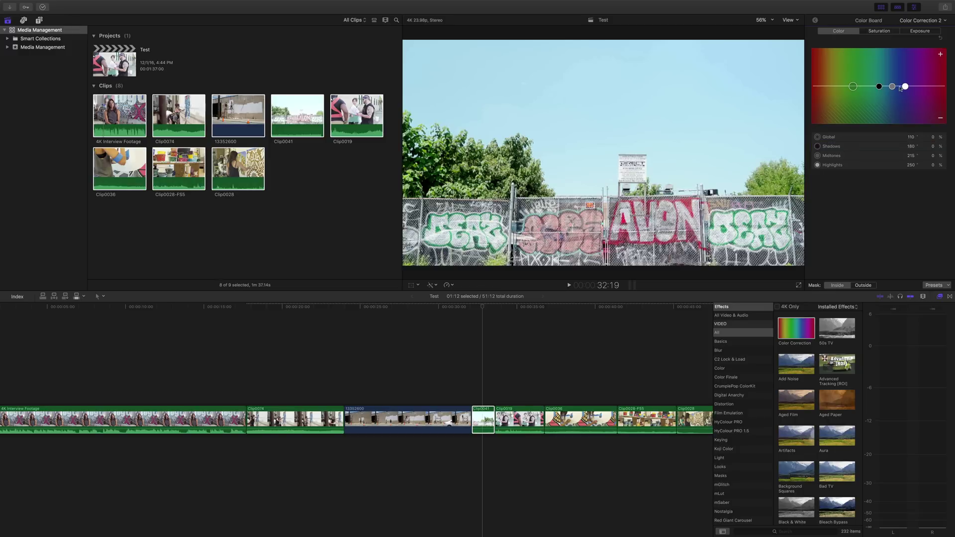
left_click_drag(854, 87, 905, 85)
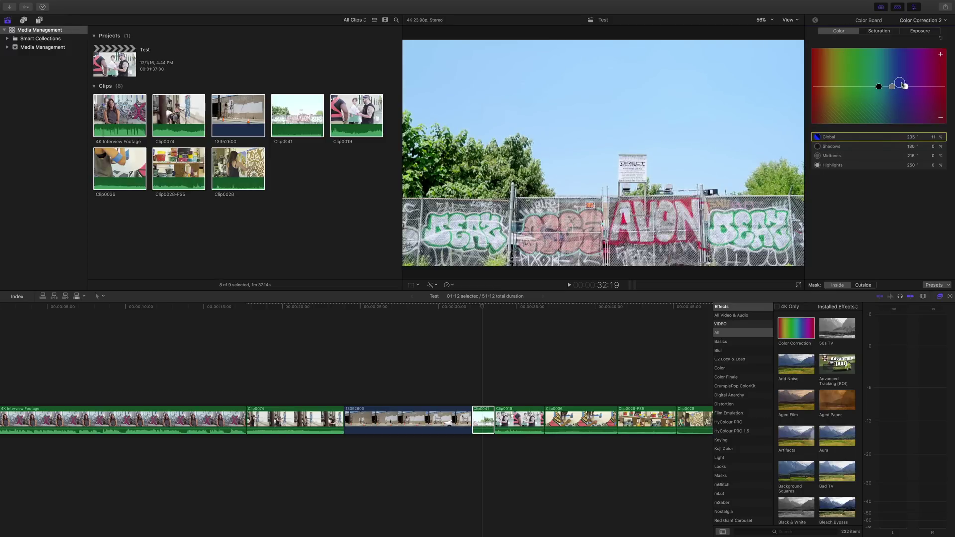
Step: Zoom the viewer to 200%, then set it back to 100%
left_click(814, 20)
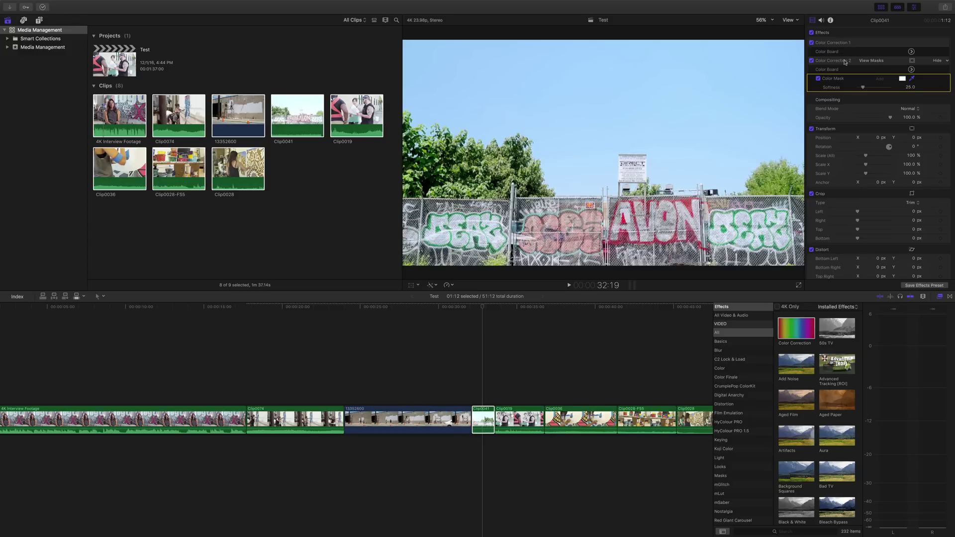
left_click(763, 20)
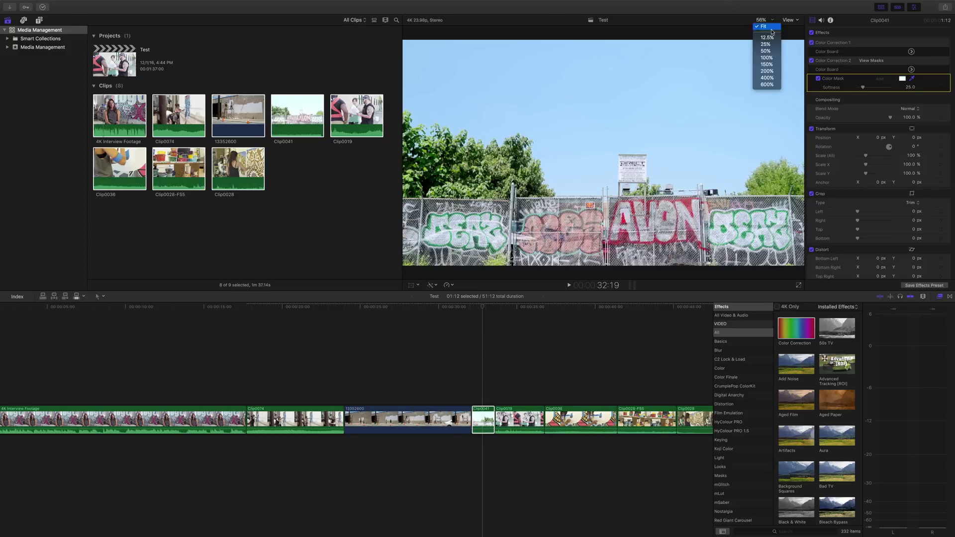
left_click(772, 73)
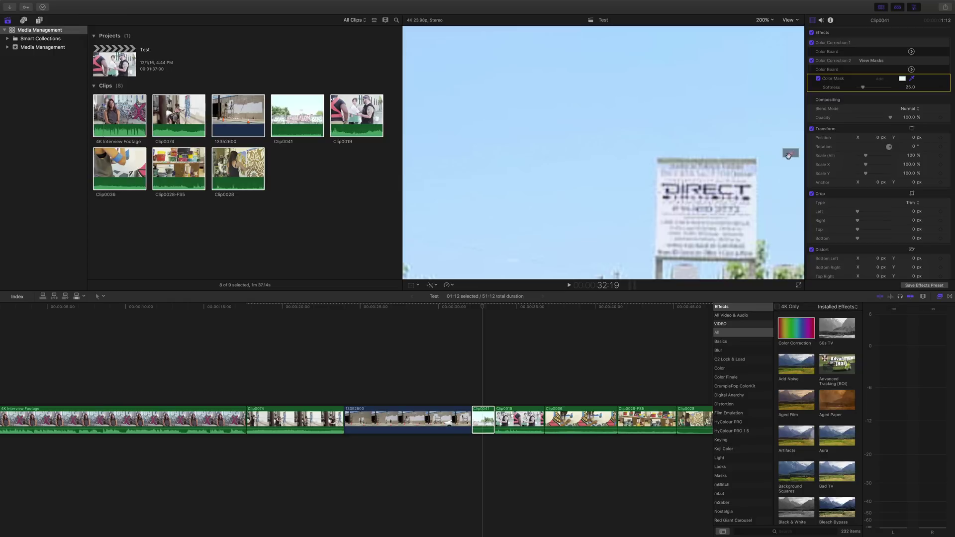
left_click(769, 20)
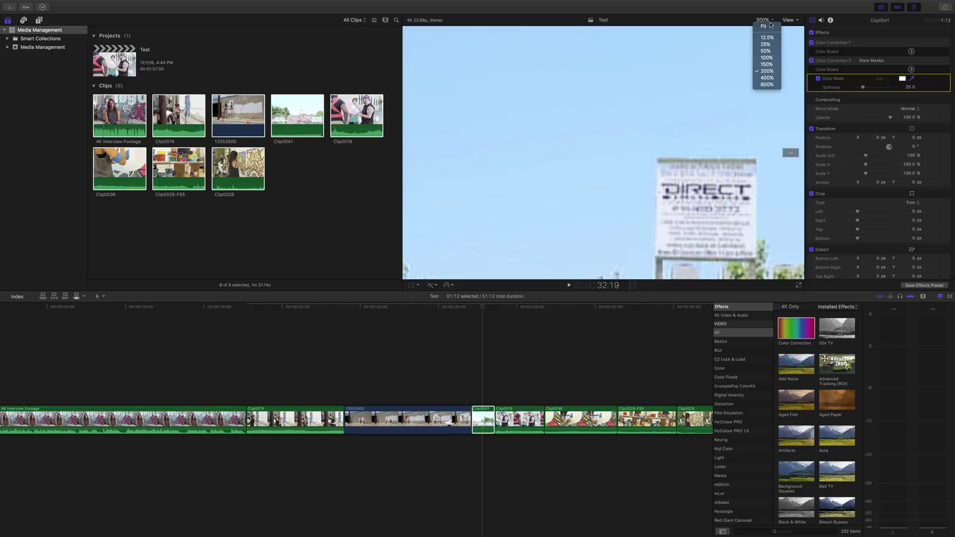
left_click(768, 58)
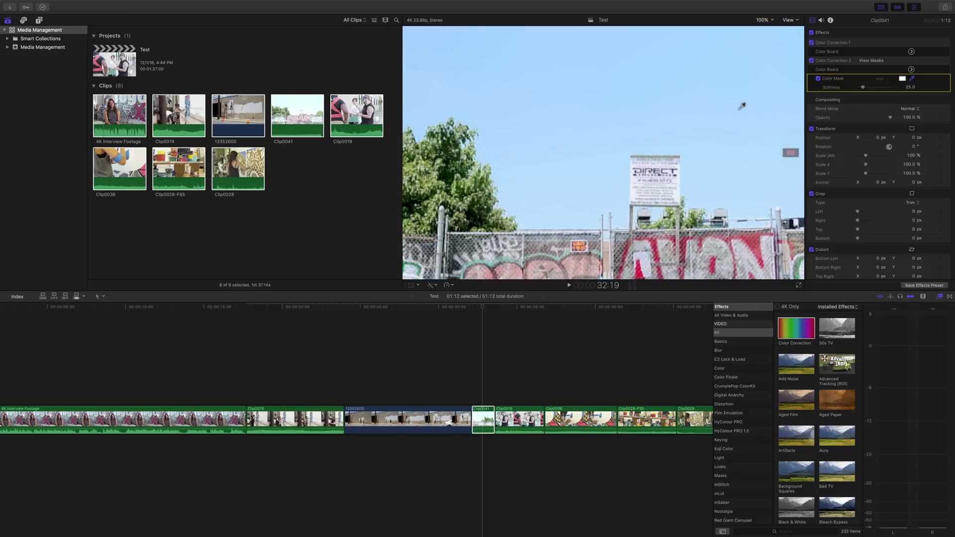
Step: Switch viewer playback from proxies to Optimized/Original media
left_click(796, 20)
left_click(796, 20)
left_click(796, 21)
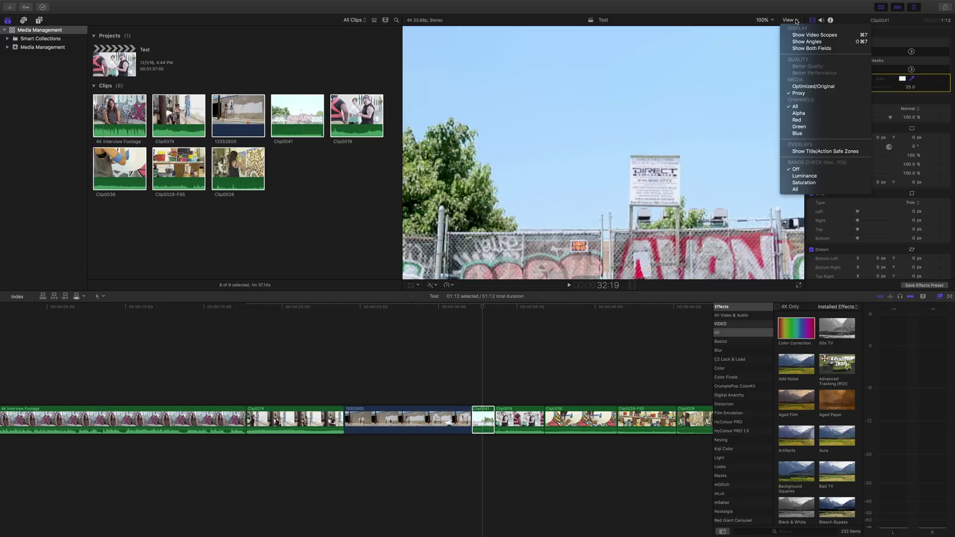
left_click(813, 86)
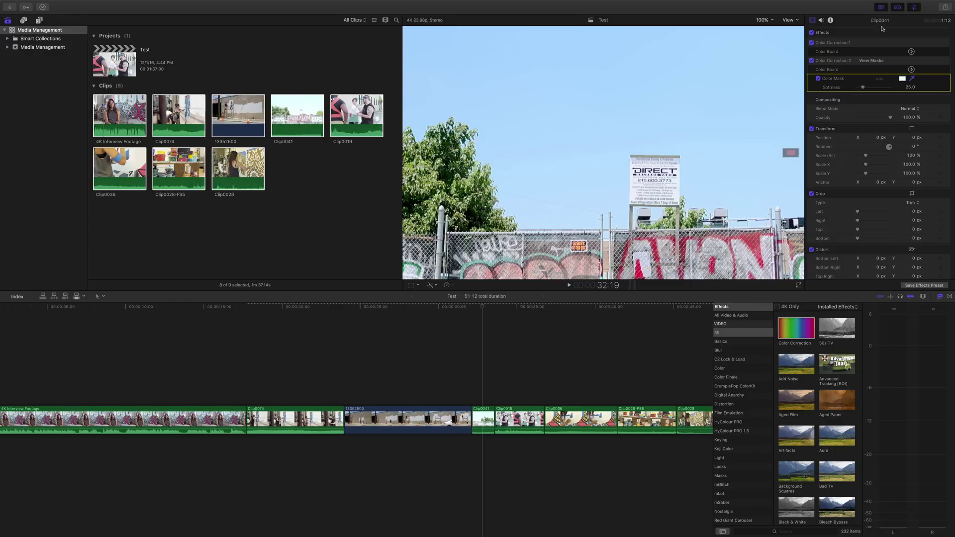
Step: Toggle viewer playback between Better Performance and Better Quality, ending on Better Quality
left_click(790, 20)
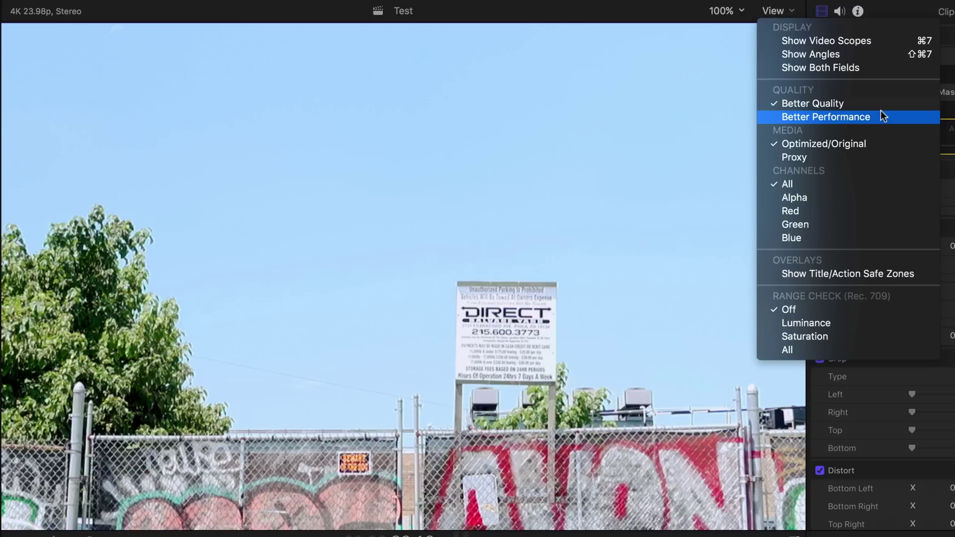
left_click(881, 115)
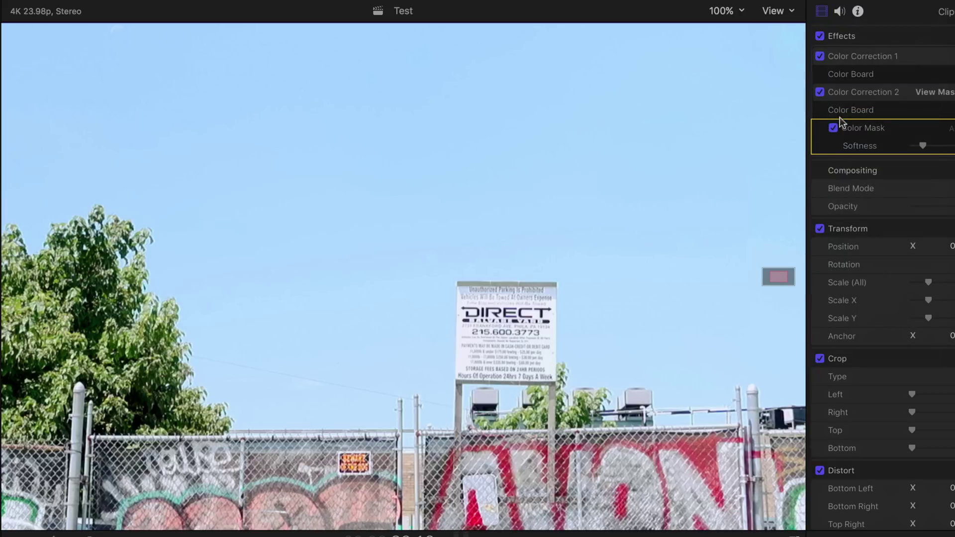
left_click(788, 11)
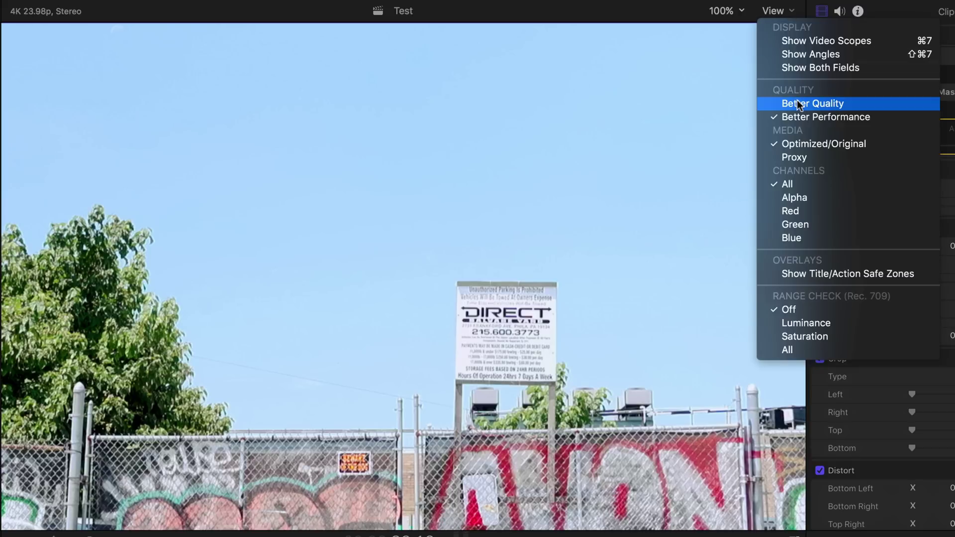
left_click(798, 103)
left_click(787, 10)
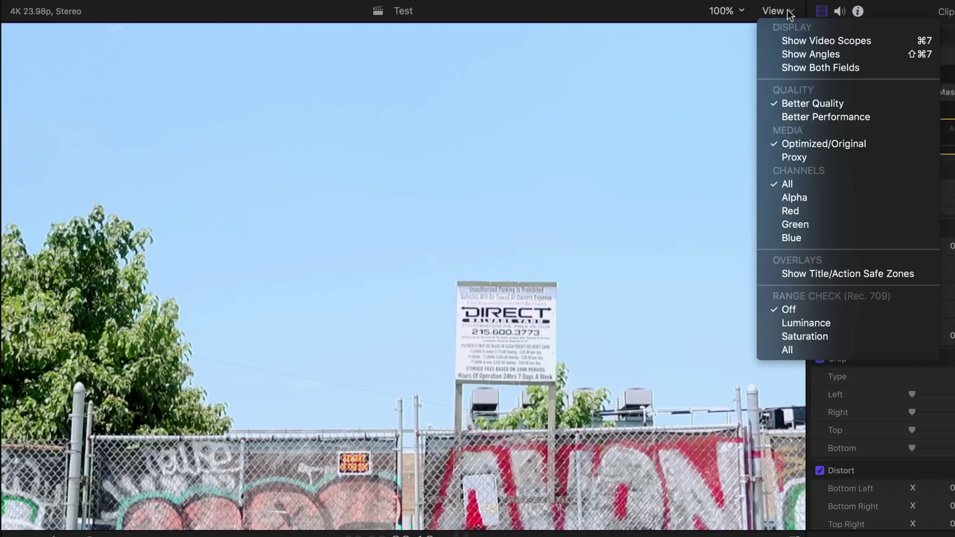
left_click(822, 116)
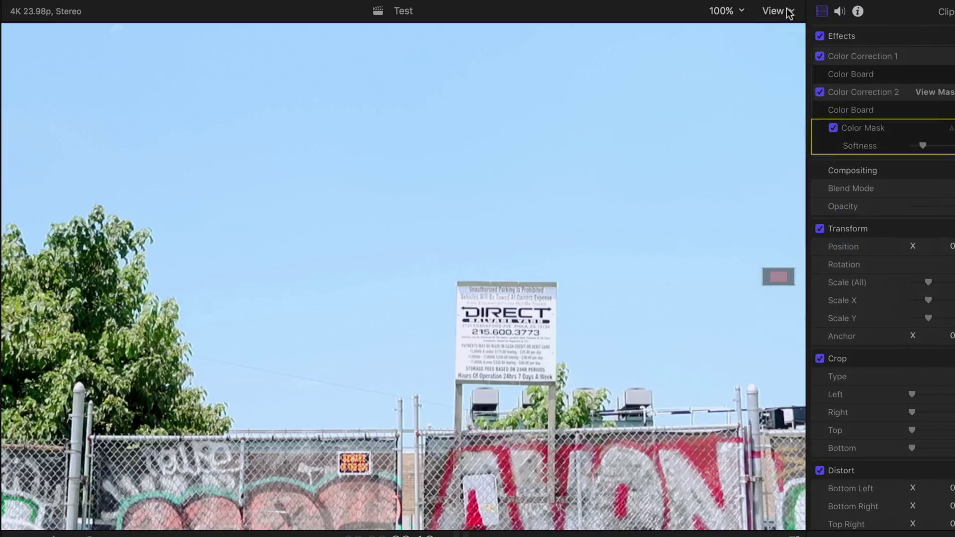
left_click(785, 15)
left_click(801, 101)
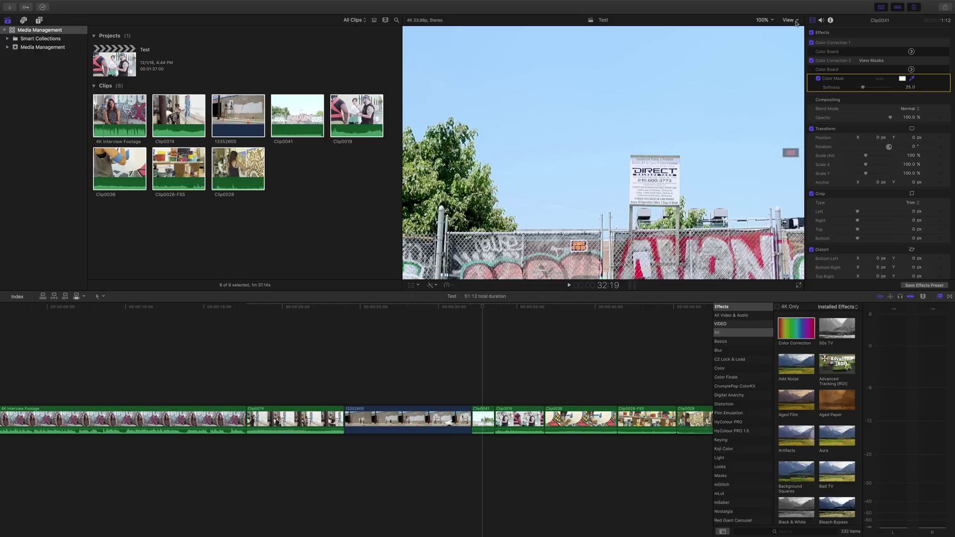
Step: Consolidate the Media Management library's original media, leaving optimized/proxy media unchecked
left_click(55, 30)
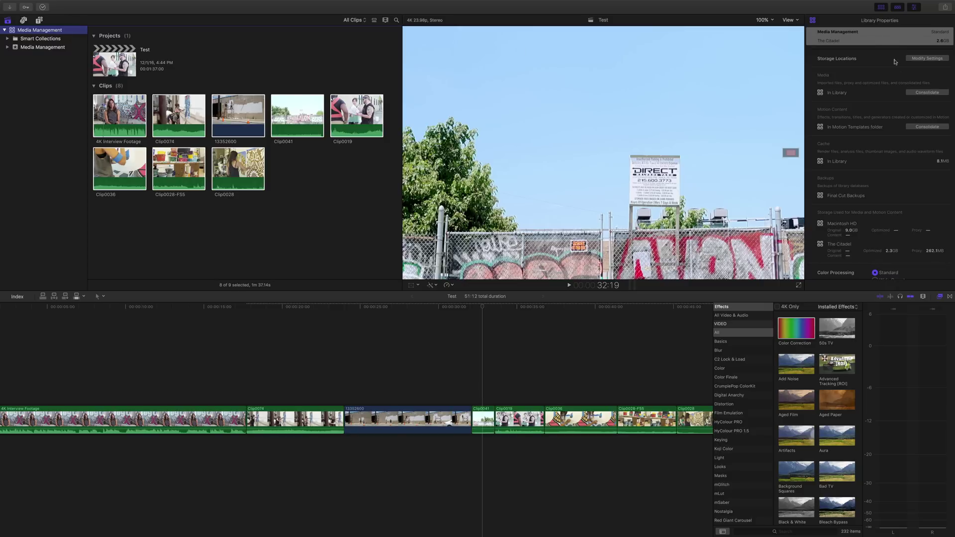
left_click(919, 93)
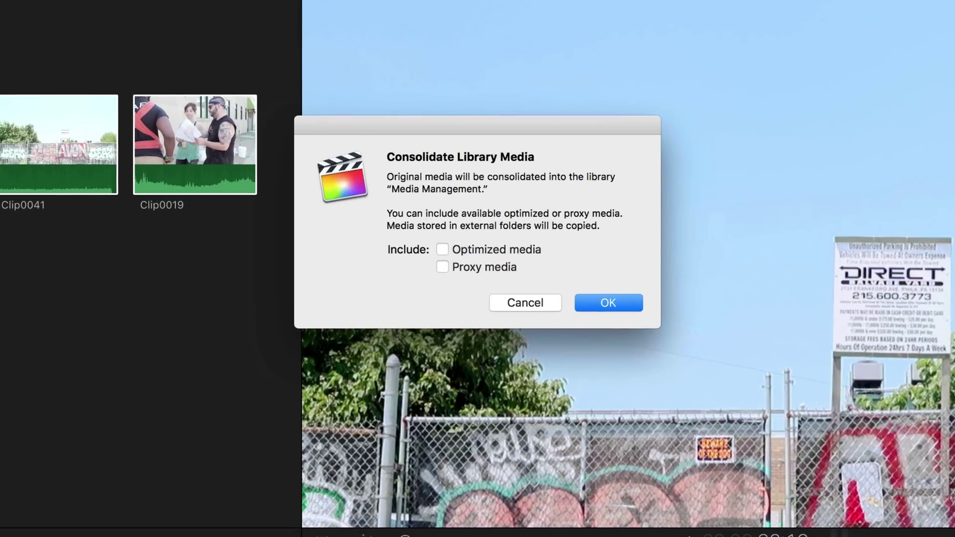
left_click(613, 302)
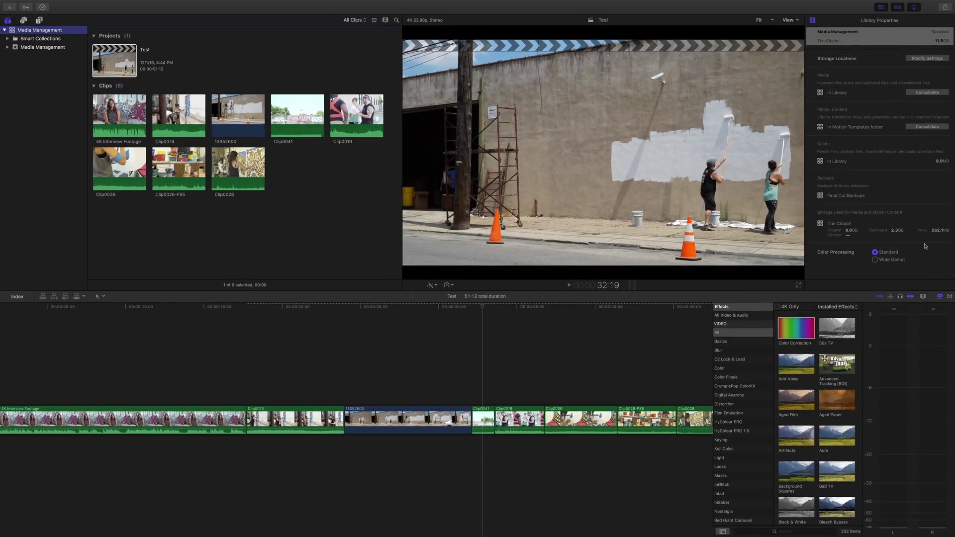
Step: Reveal Clip0028's source file in Finder
left_click(235, 172)
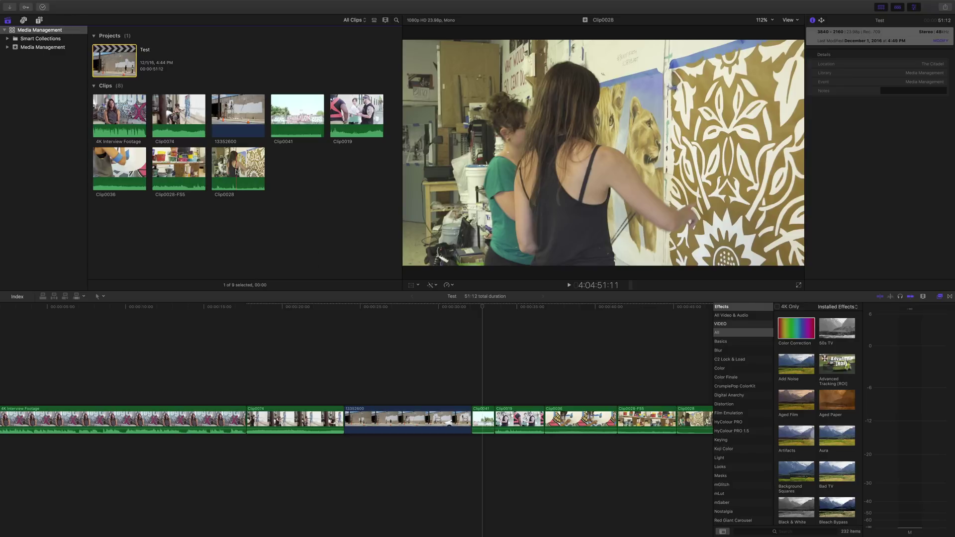
right_click(235, 171)
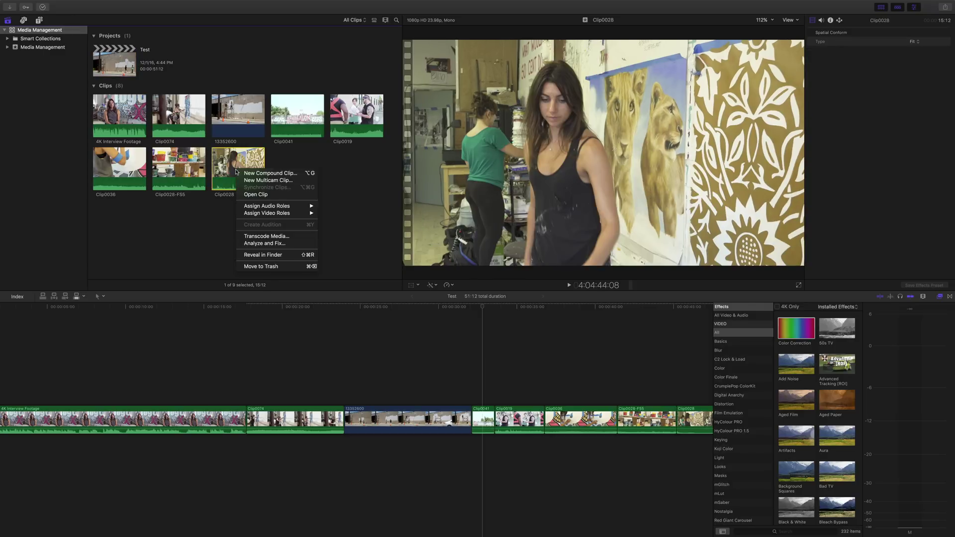
left_click(283, 255)
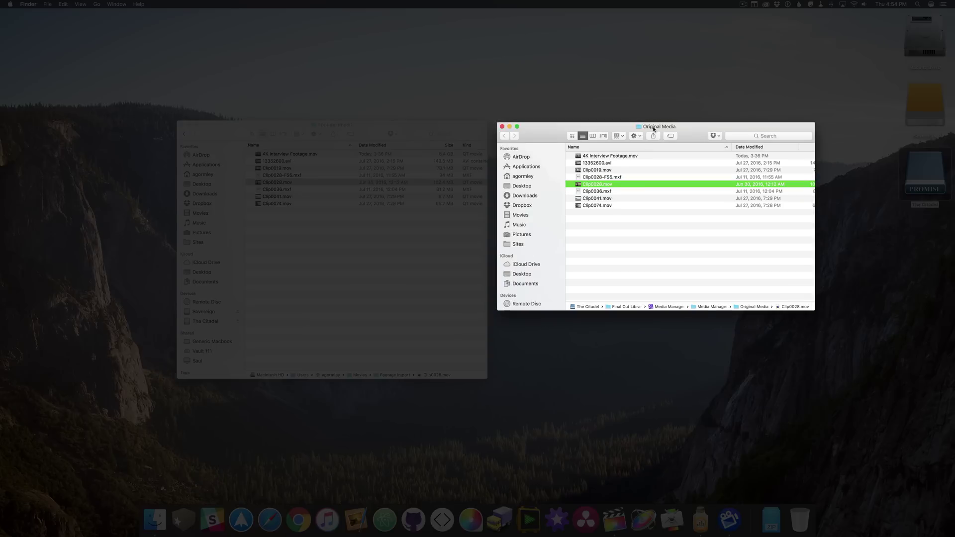
Step: Check the Original Media folder path and file sizes, select Footage Import's Clip0028.mov, then switch back
left_click(654, 126, "super")
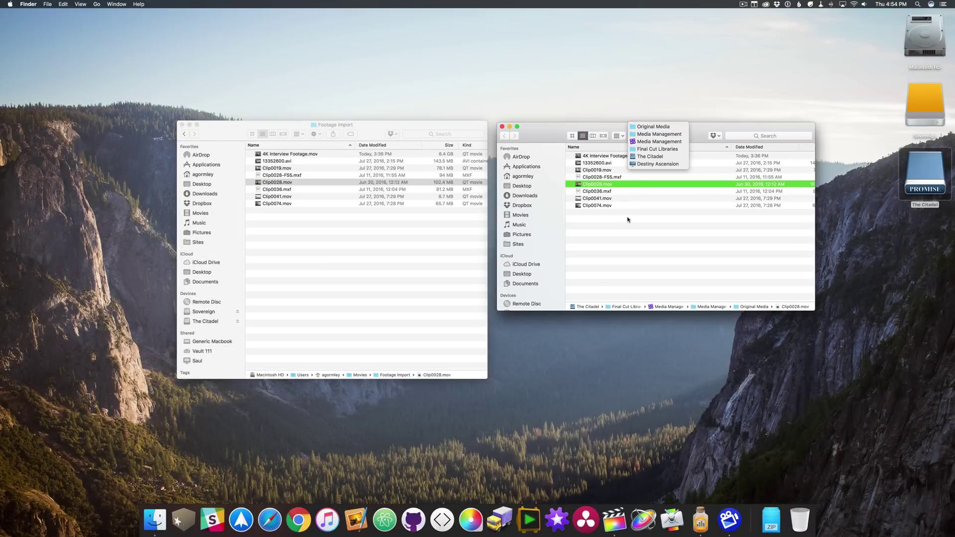
left_click(628, 217)
scroll(641, 197, "right", 5)
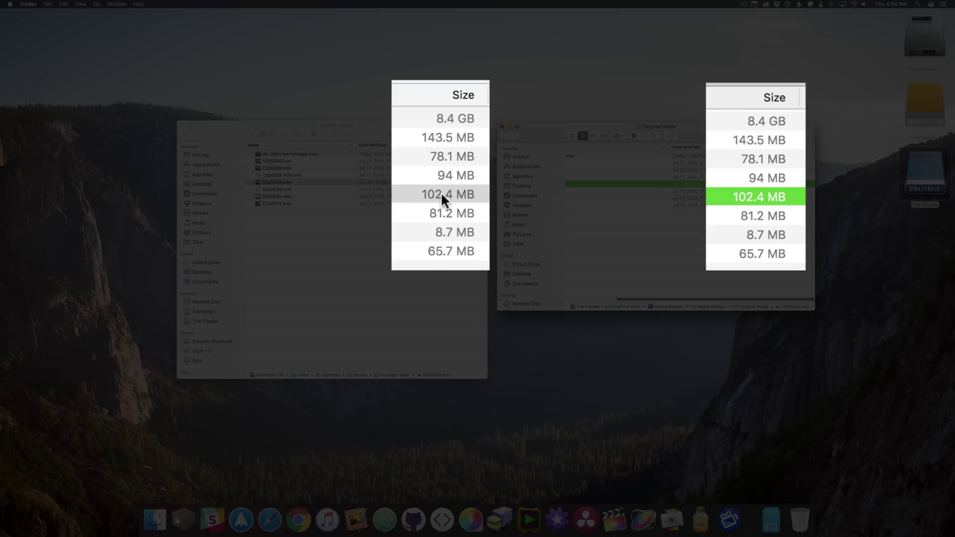
left_click(441, 182)
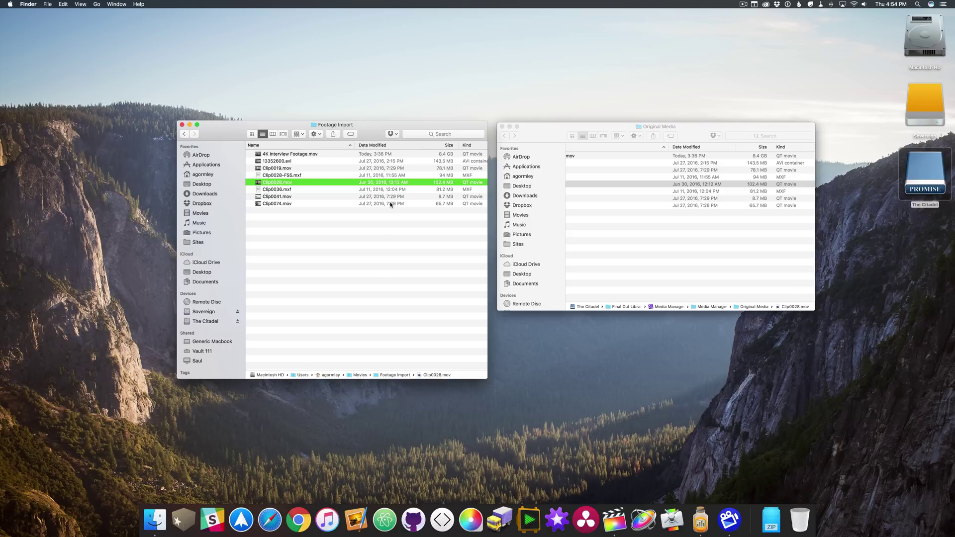
key("super+Tab")
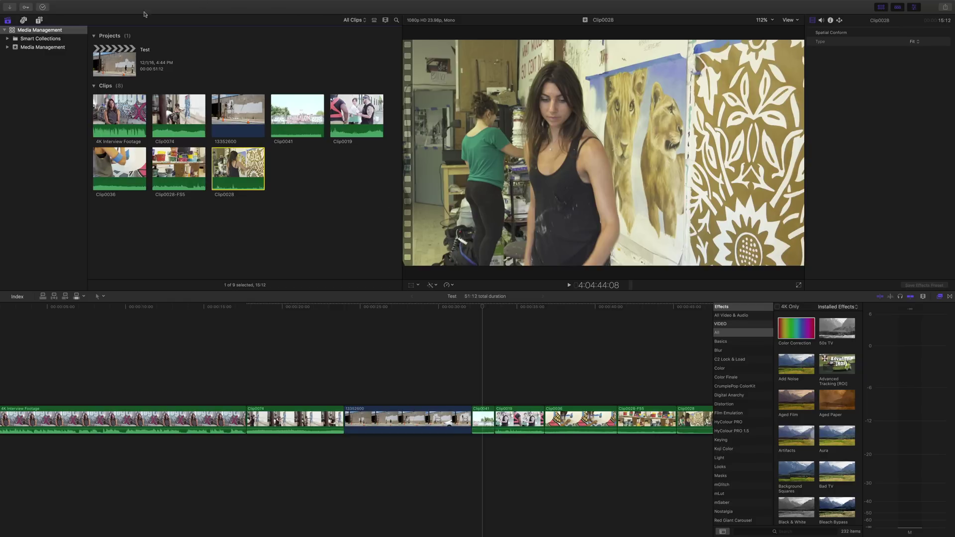
Step: Delete the Media Management library's optimized and proxy media, keeping render files
left_click(52, 30)
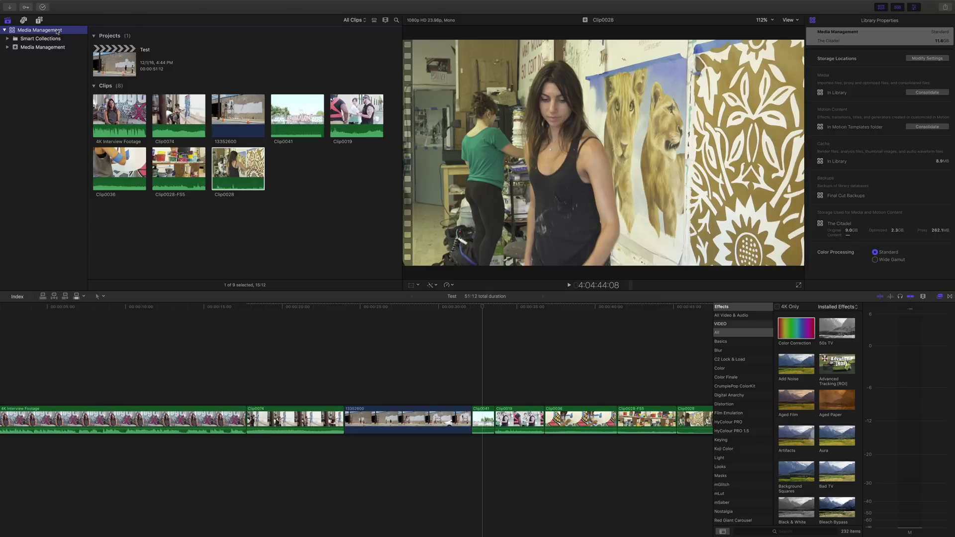
left_click(65, 3)
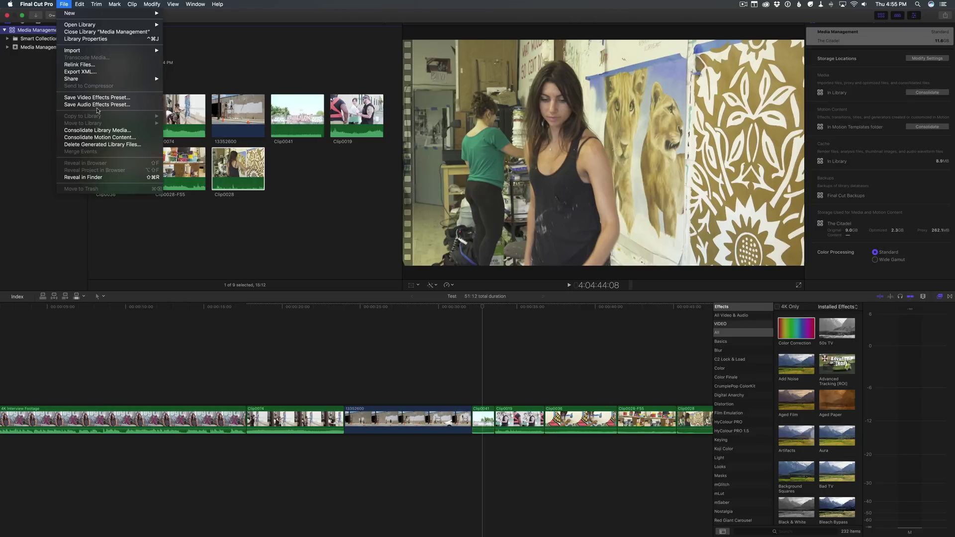
left_click(109, 144)
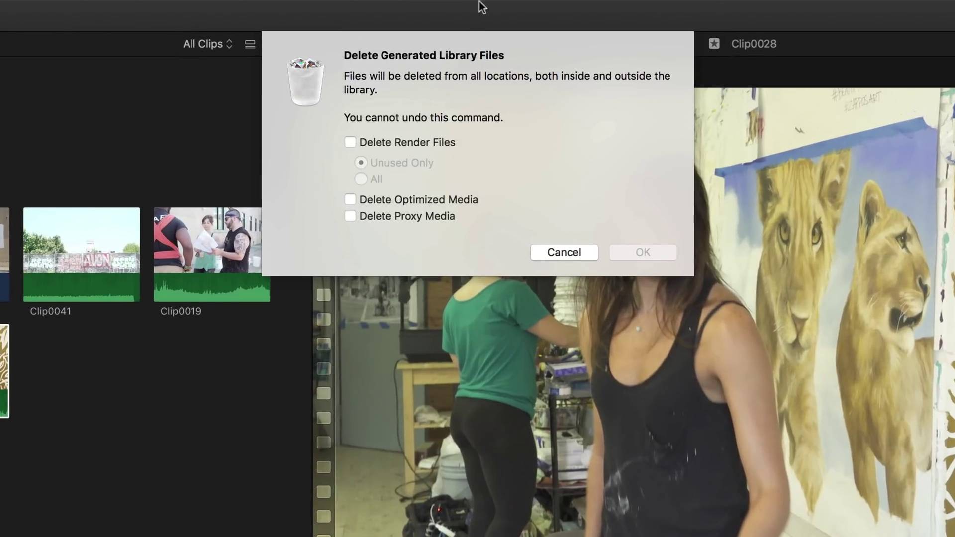
left_click(421, 195)
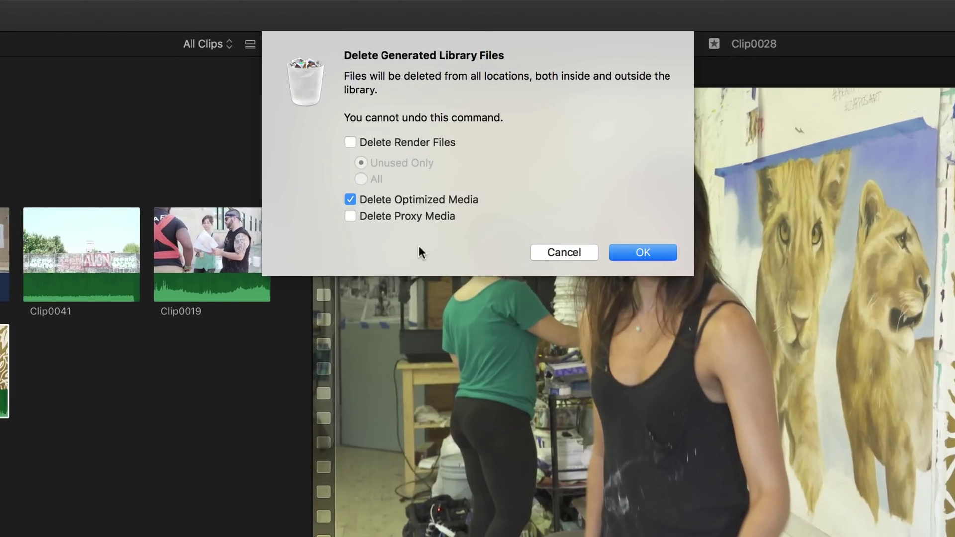
left_click(413, 218)
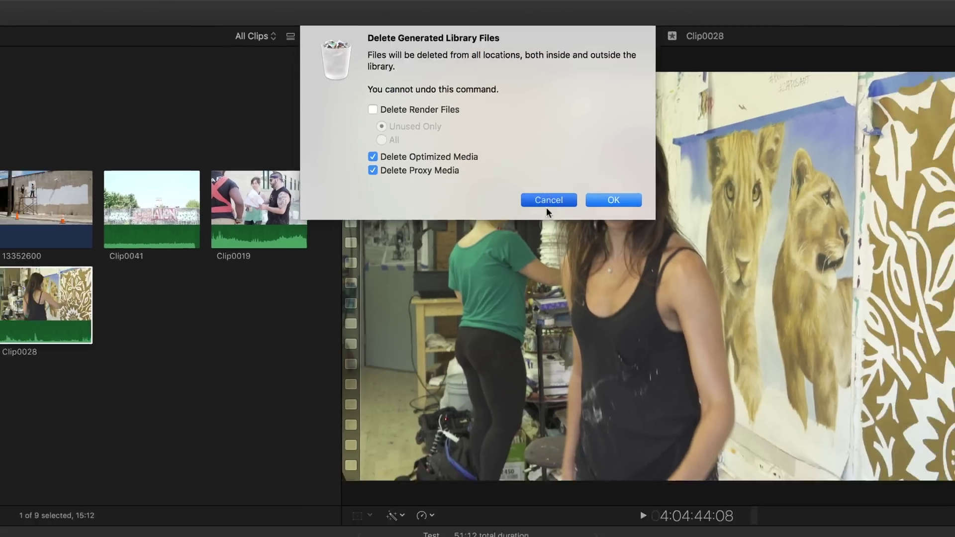
left_click(617, 252)
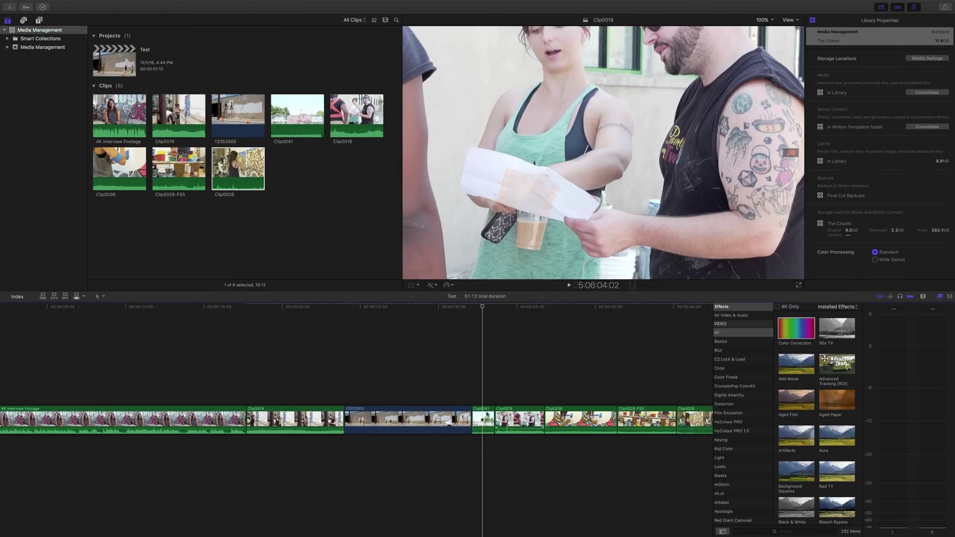
Step: Fit Clip0041 in the viewer, try the 50s TV effect on it, then delete it
left_click(483, 414)
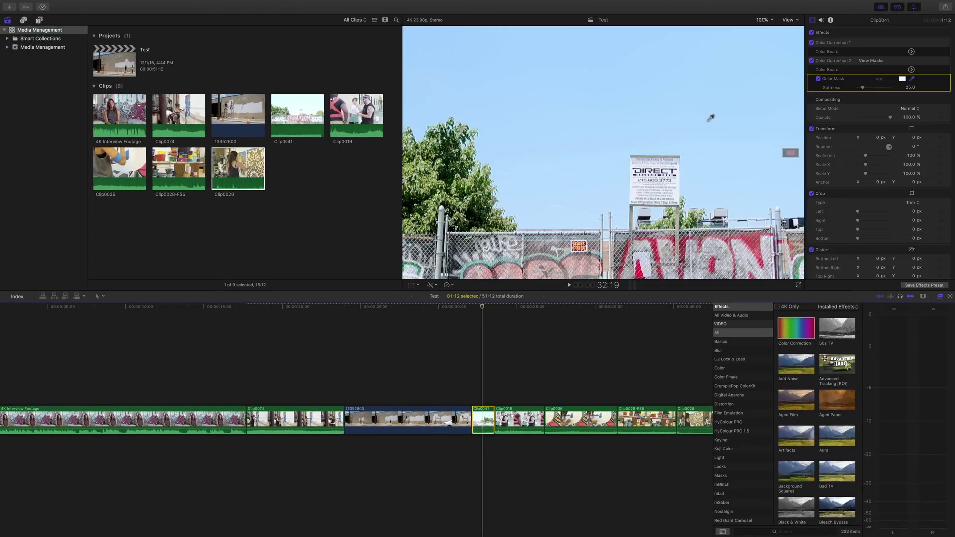
left_click(766, 20)
left_click(764, 27)
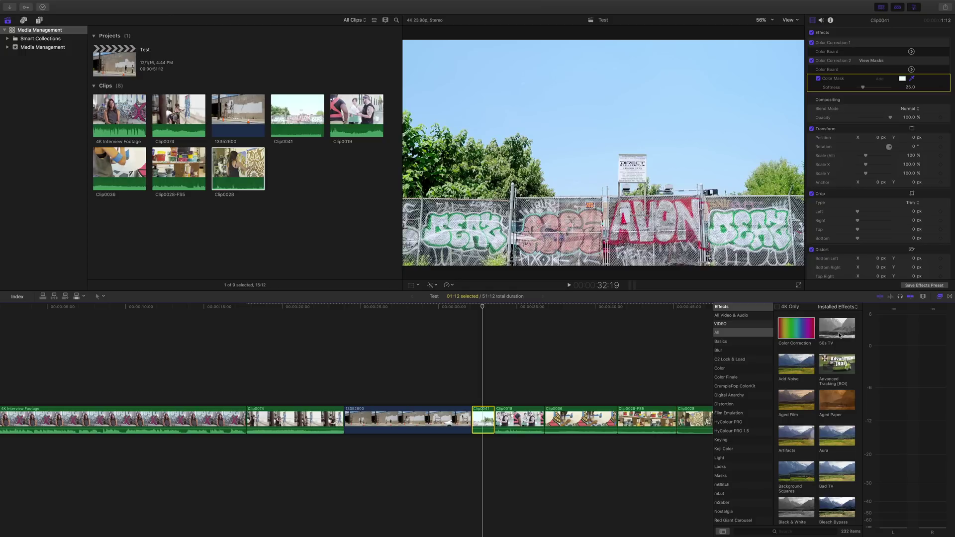
left_click_drag(840, 334, 486, 417)
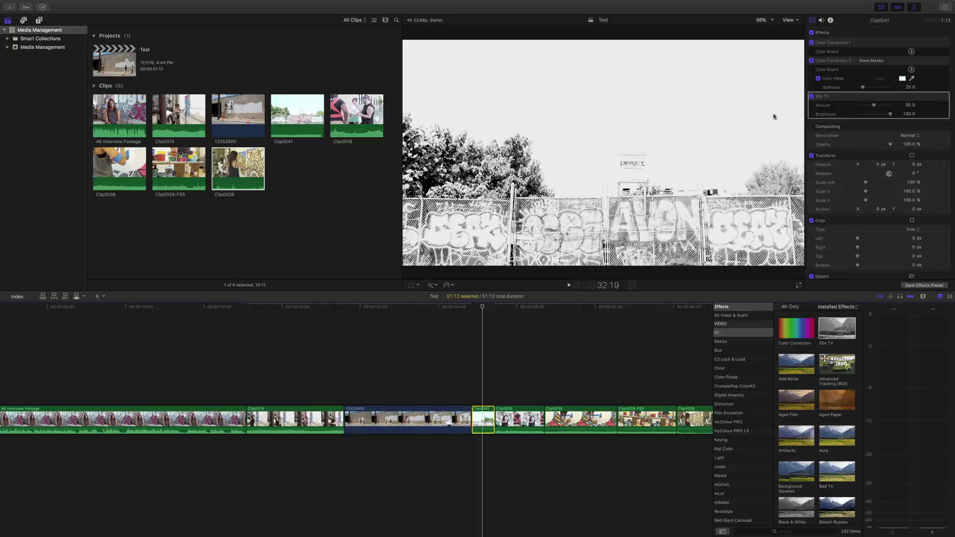
left_click(837, 99)
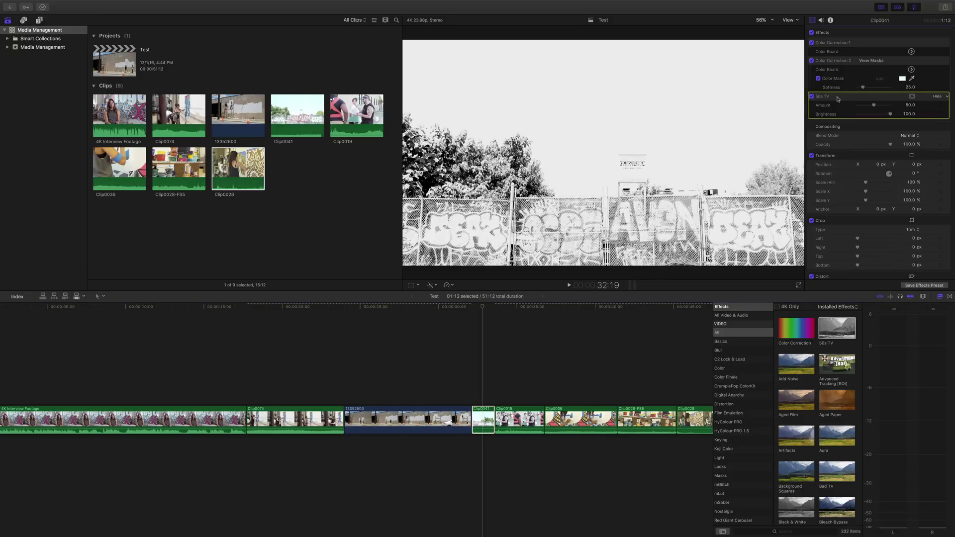
key("Delete")
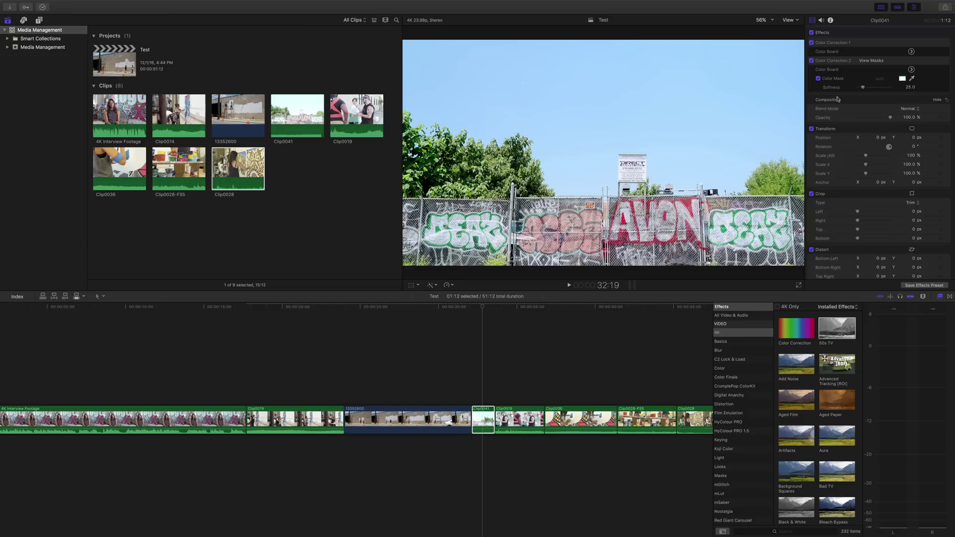
Step: Reapply the 50s TV effect to Clip0041, making it black and white at Amount 50.0
left_click_drag(843, 321, 484, 418)
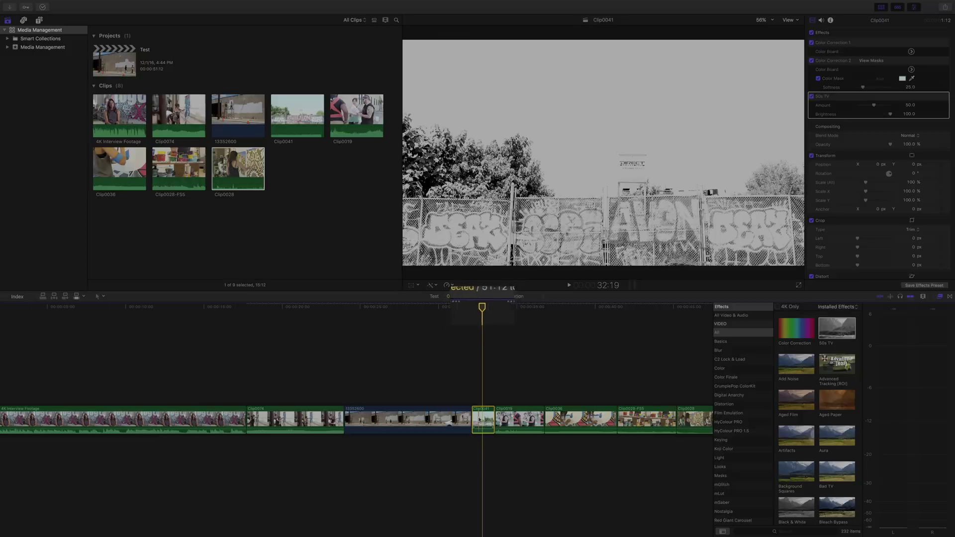